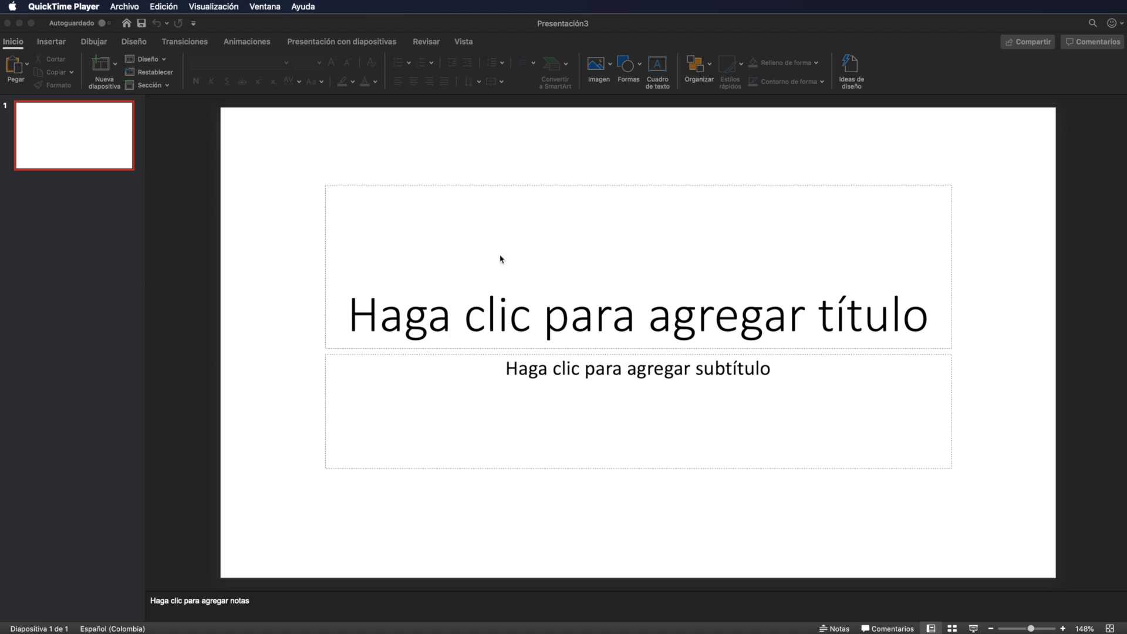
Step: Bring PowerPoint forward, open Formato del fondo from the Diseño tab, then show the Vista tab
click(216, 282)
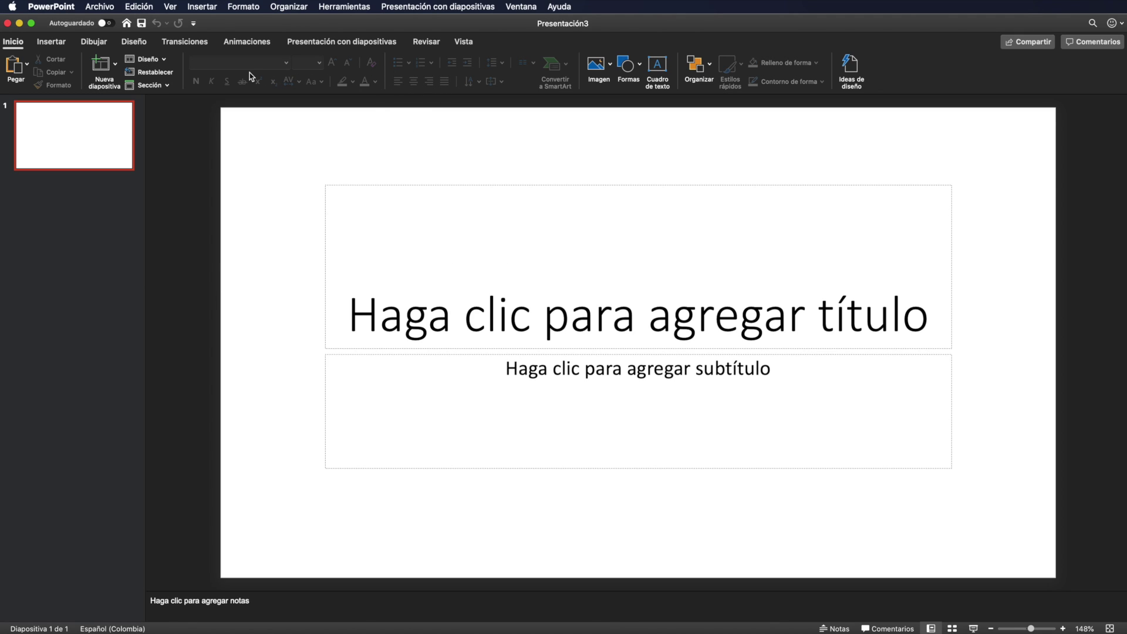
click(139, 41)
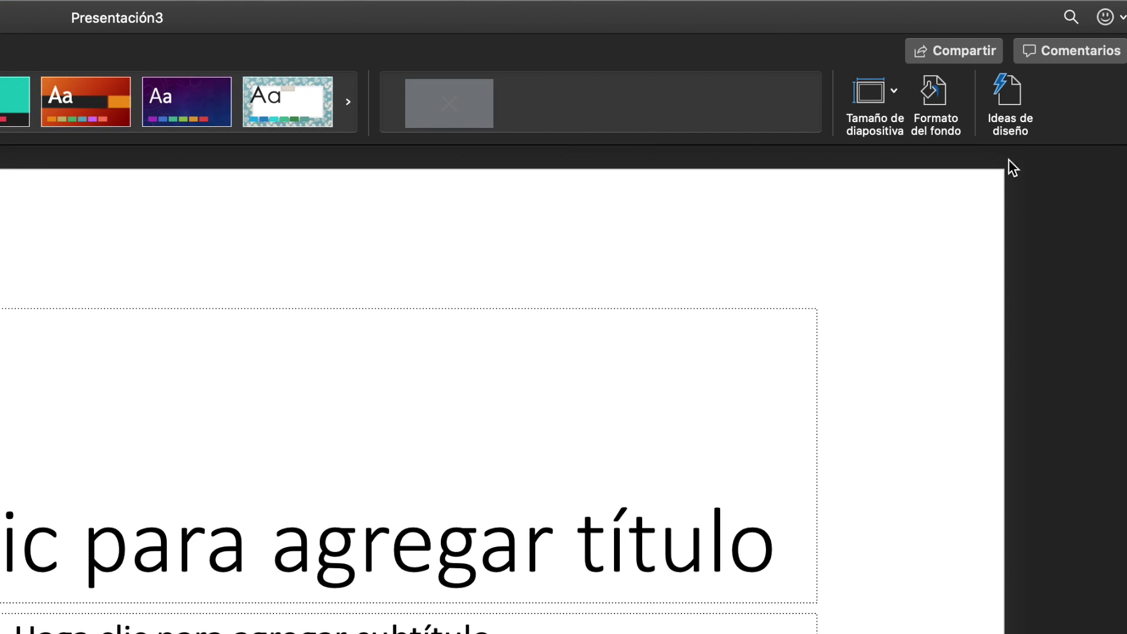
click(935, 90)
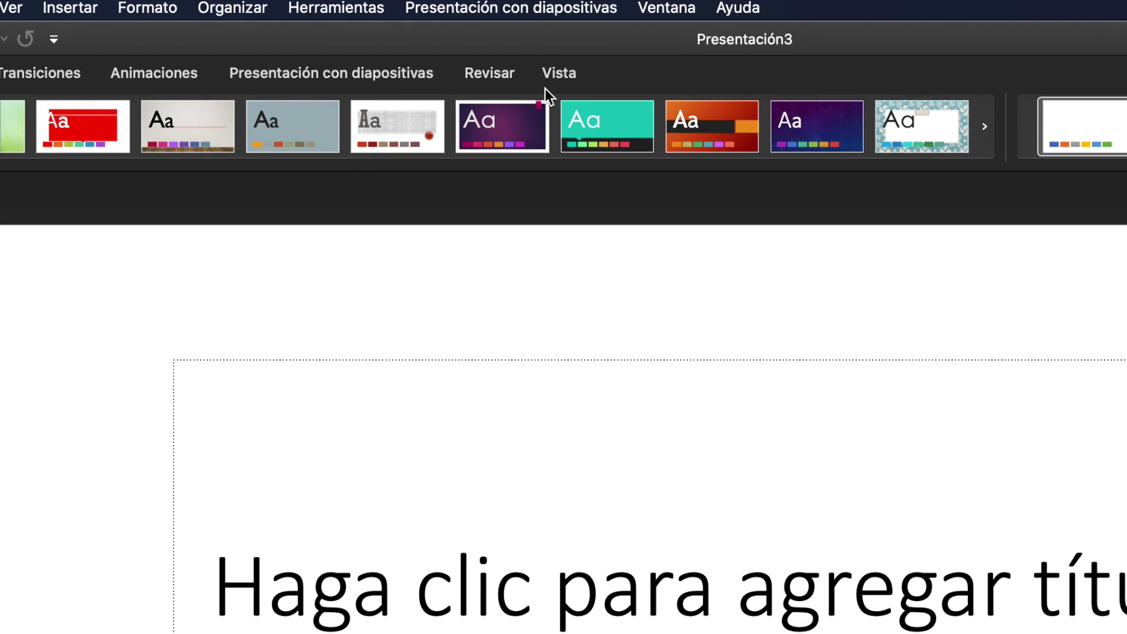
click(555, 72)
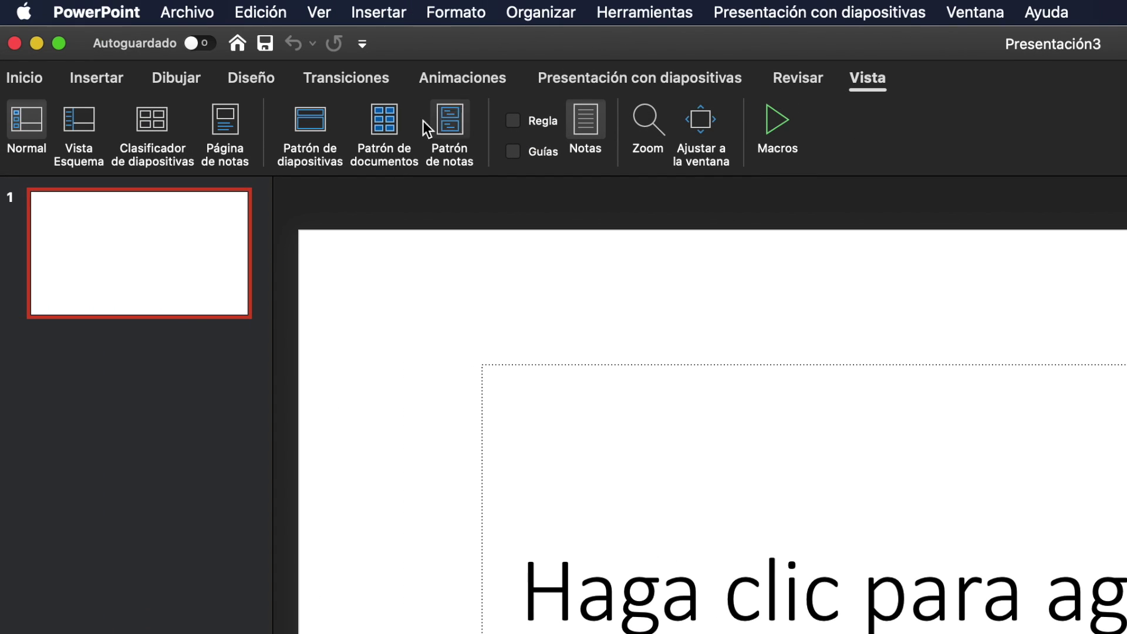
Step: Enter Patrón de diapositivas view and review all eight layouts, then return to the master
click(312, 122)
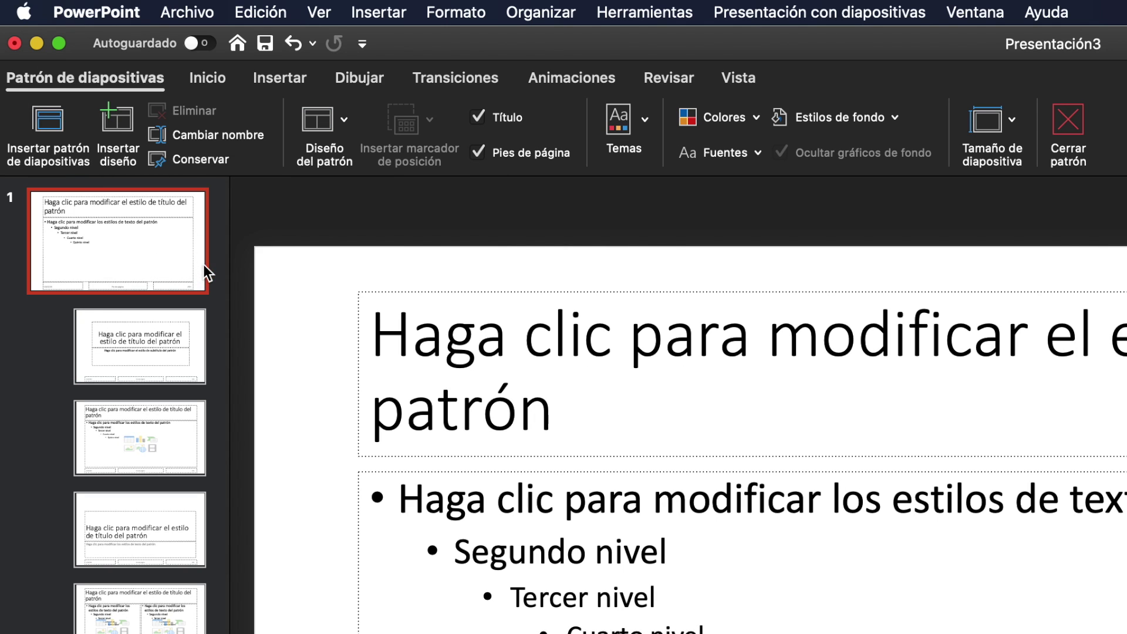
click(170, 356)
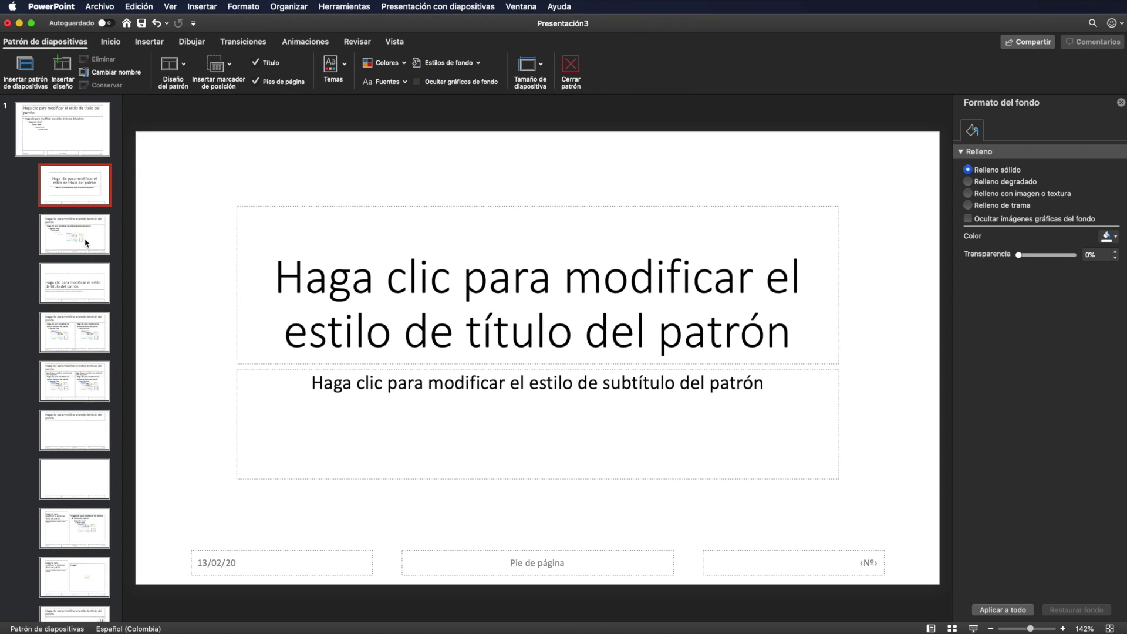
click(85, 242)
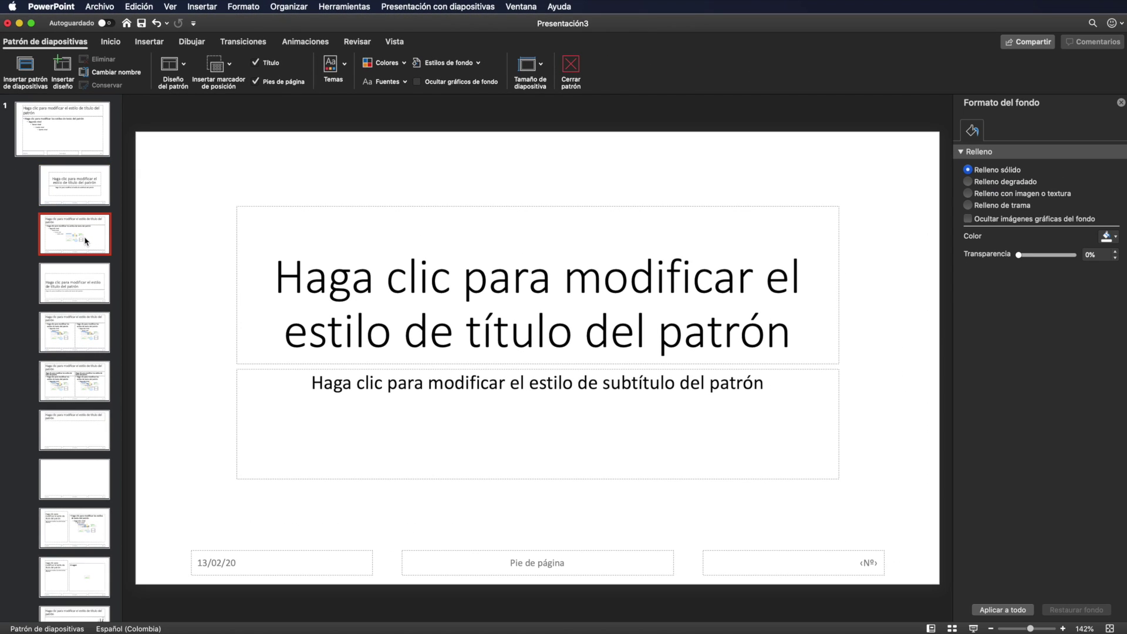
click(81, 295)
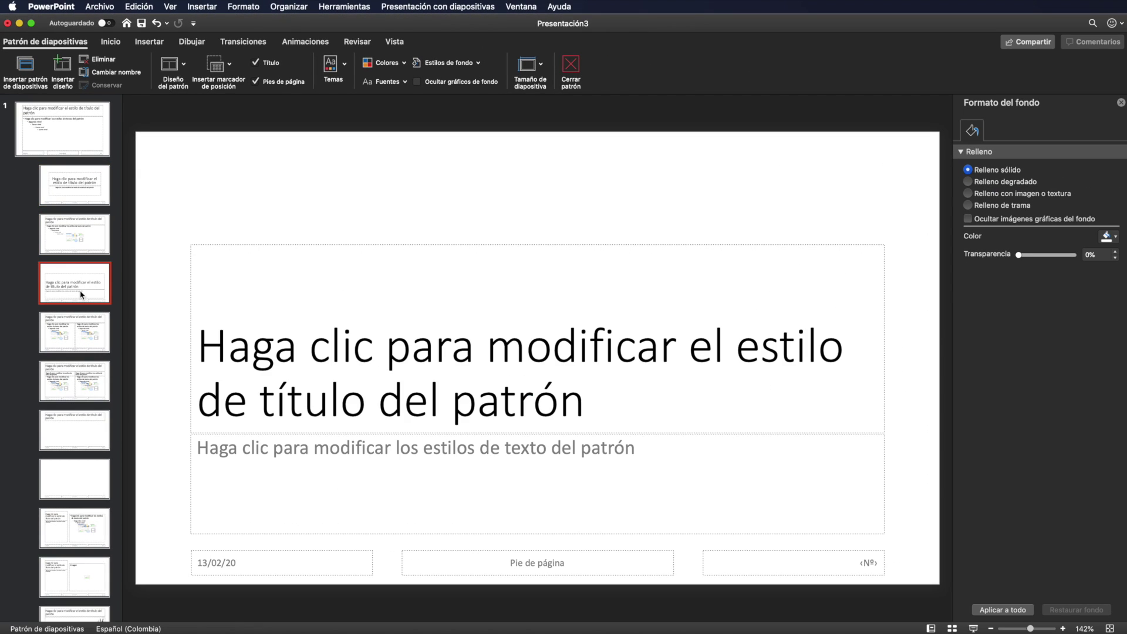
click(85, 336)
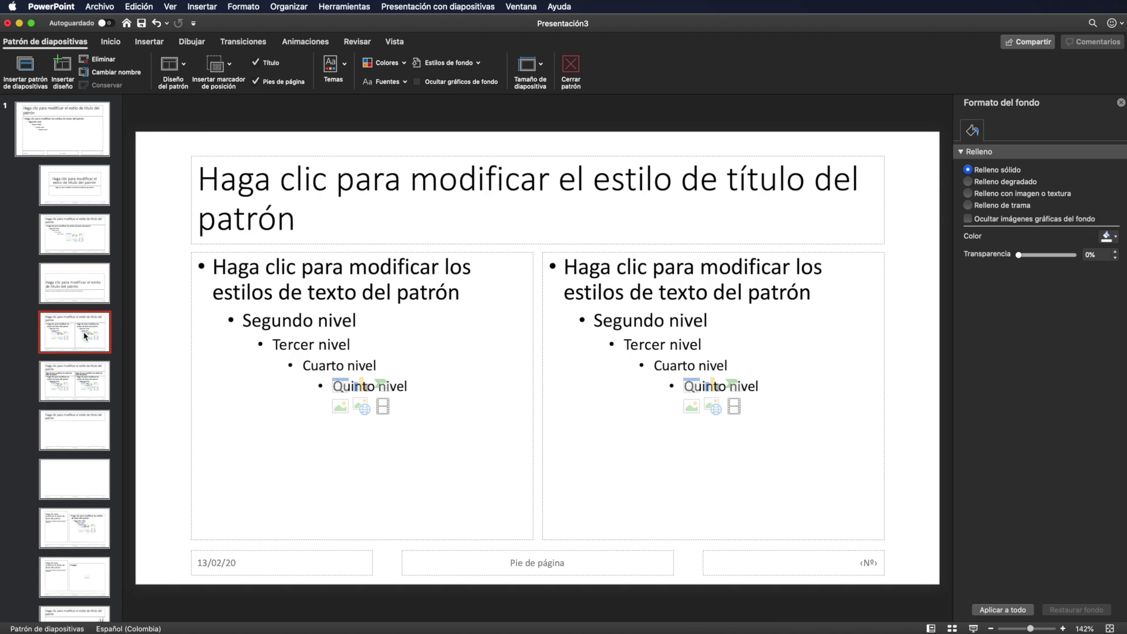
click(75, 390)
click(77, 442)
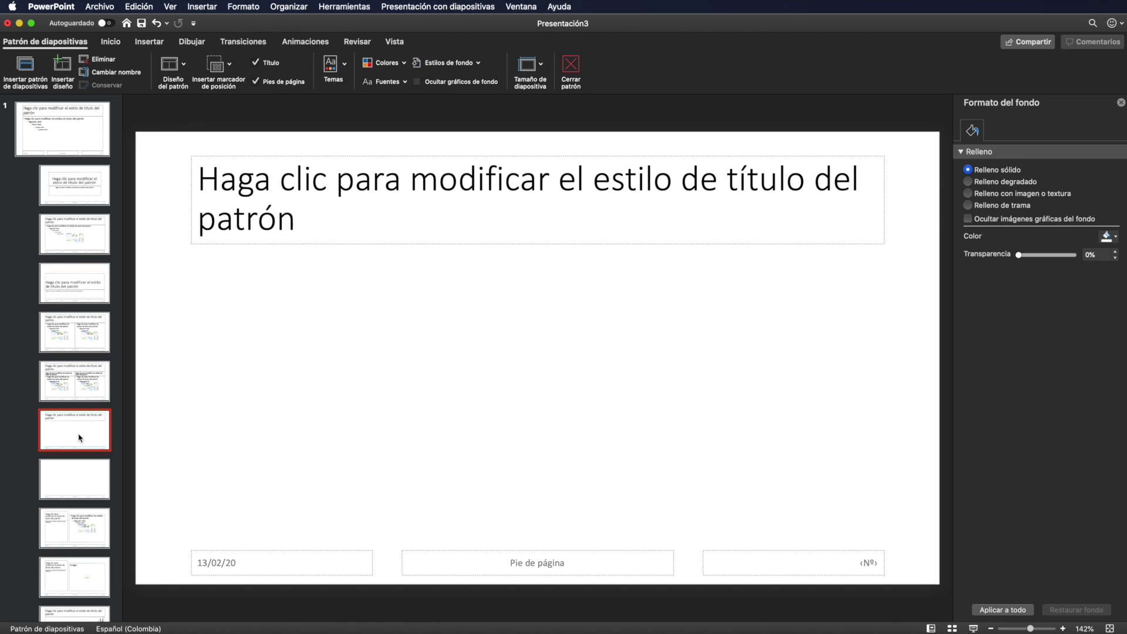
click(66, 490)
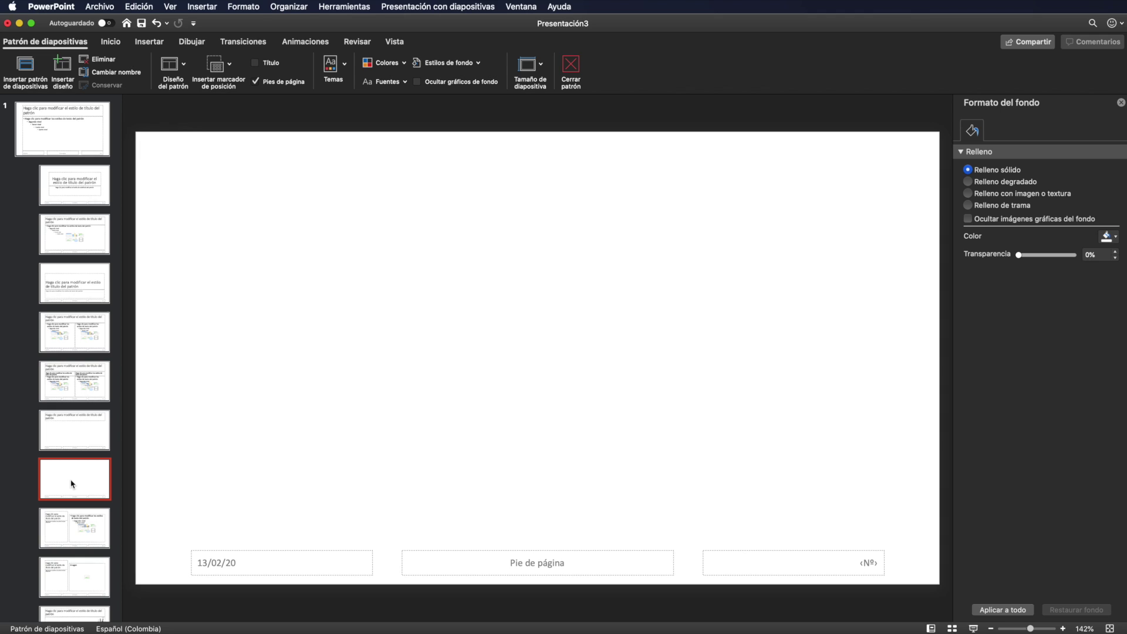
click(81, 531)
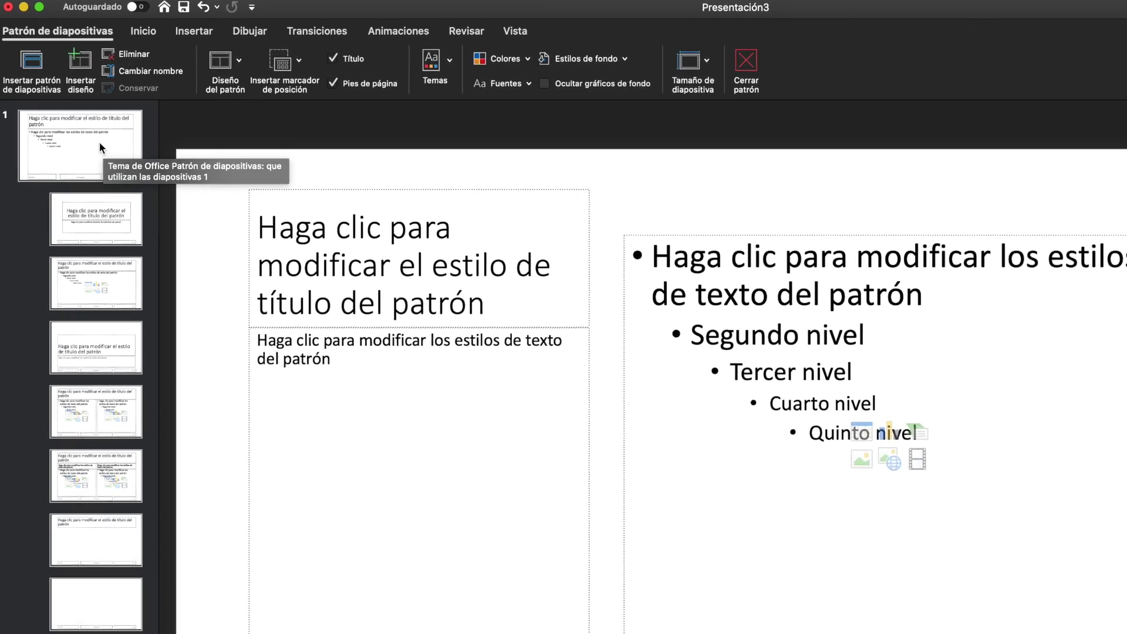
click(100, 143)
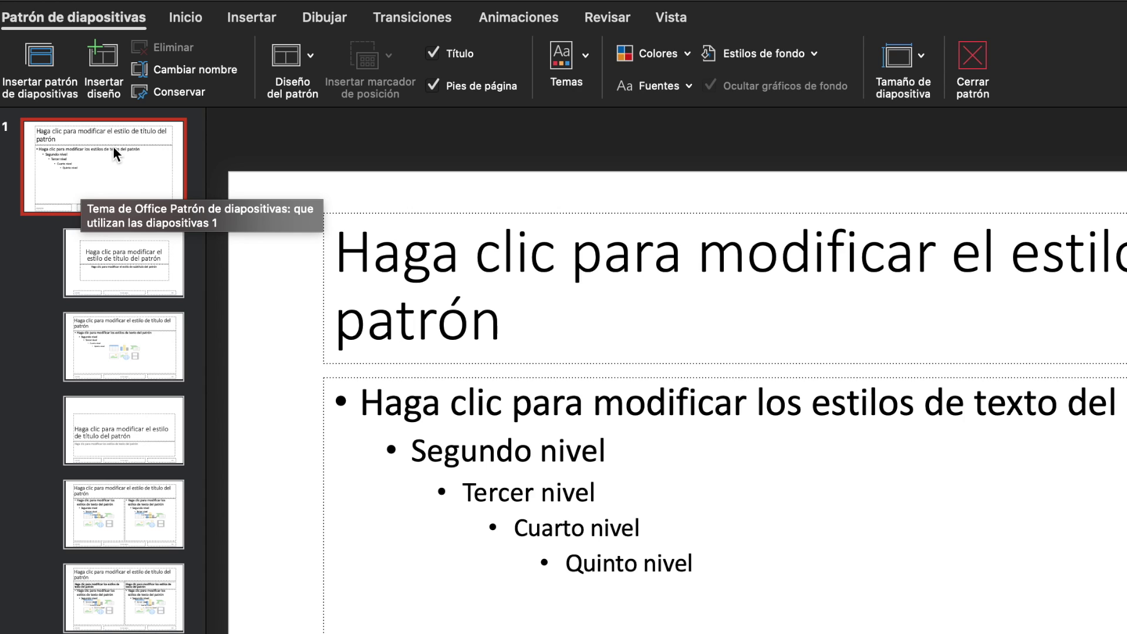
Step: Browse the first five layouts again and reselect the Office Theme master
click(156, 267)
click(147, 346)
click(143, 435)
click(139, 522)
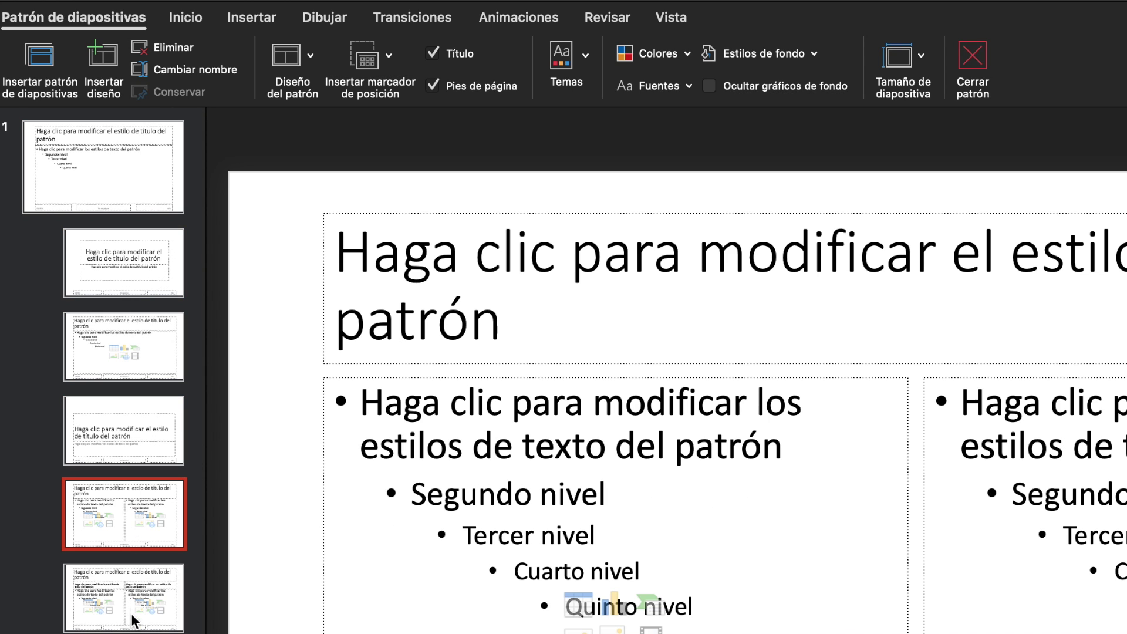
click(139, 622)
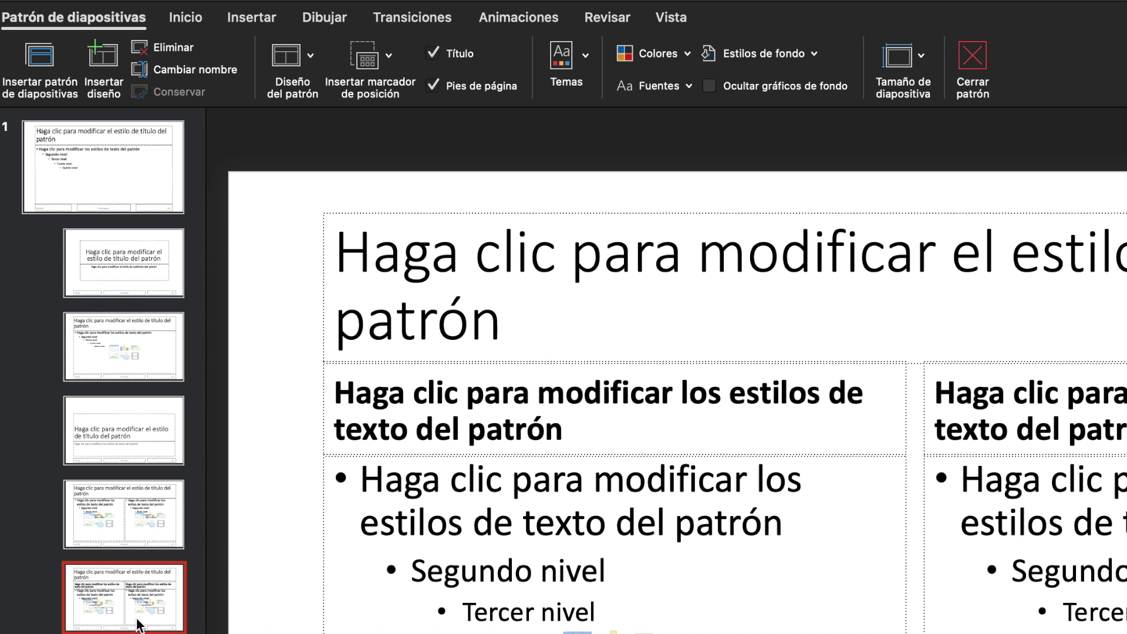
click(127, 172)
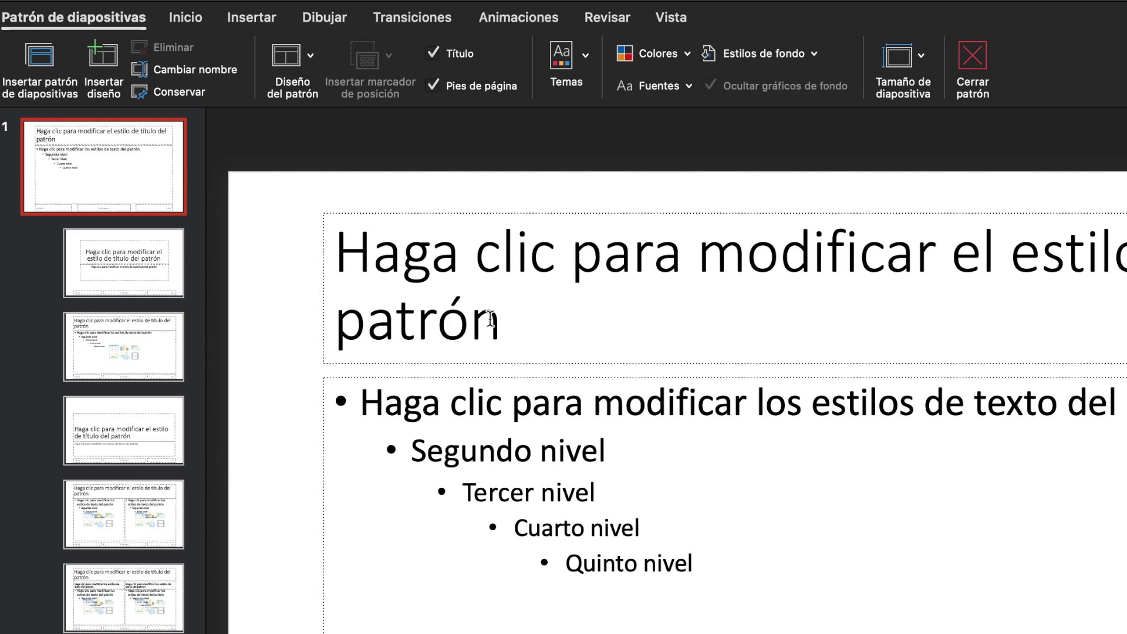
Step: Make the master title text bold and enlarge it to 60 pt
drag(508, 327, 368, 270)
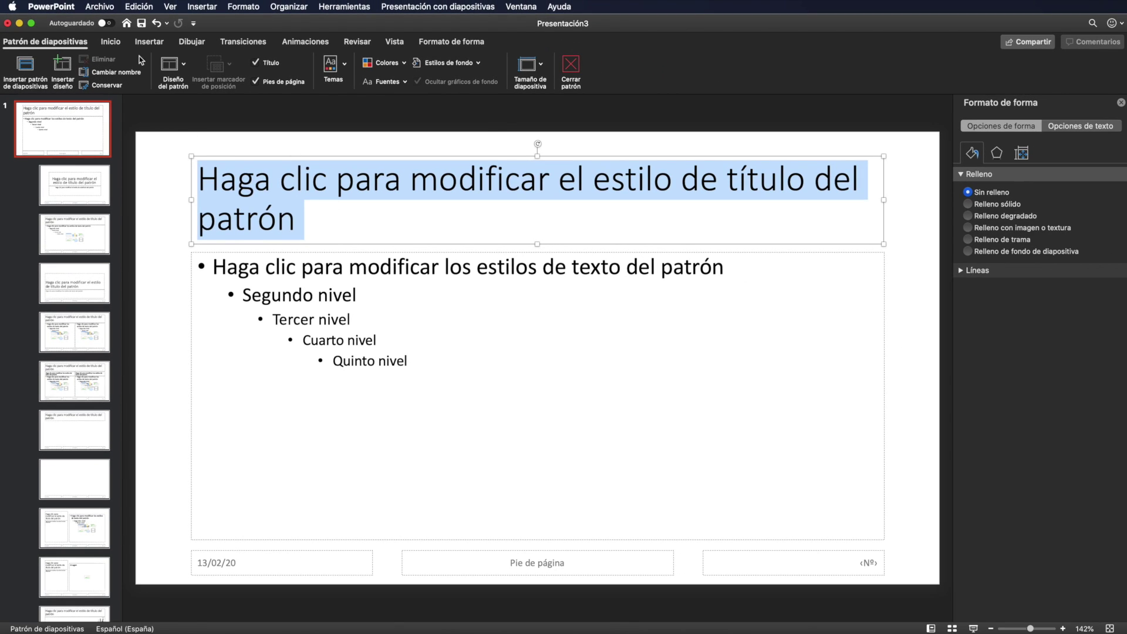
click(112, 43)
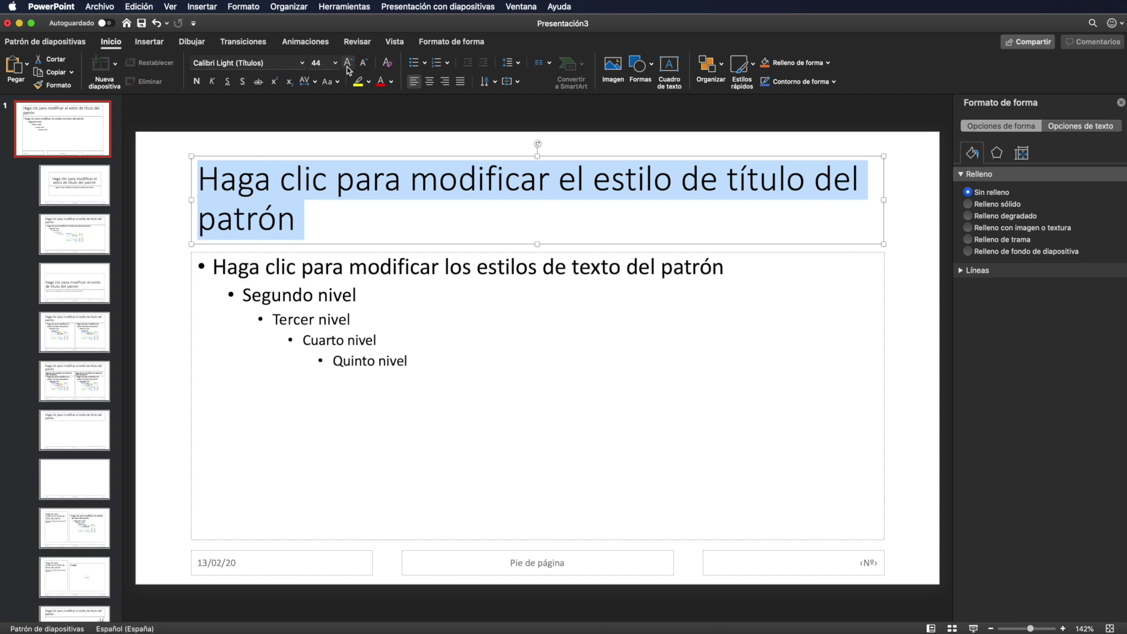
click(197, 82)
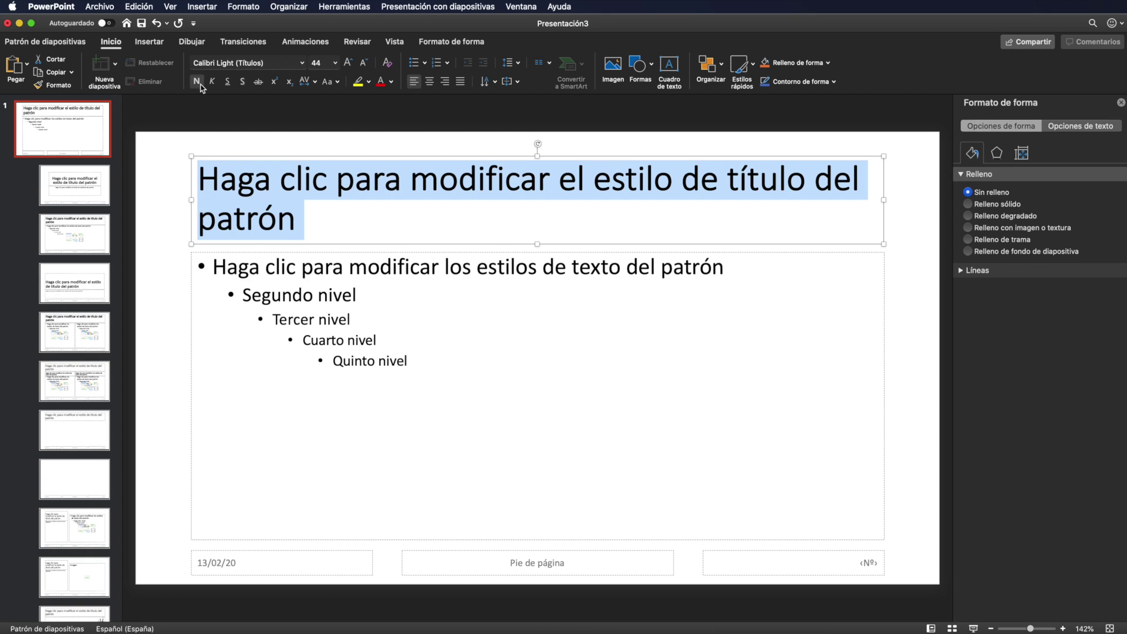
click(349, 63)
click(348, 63)
click(348, 63)
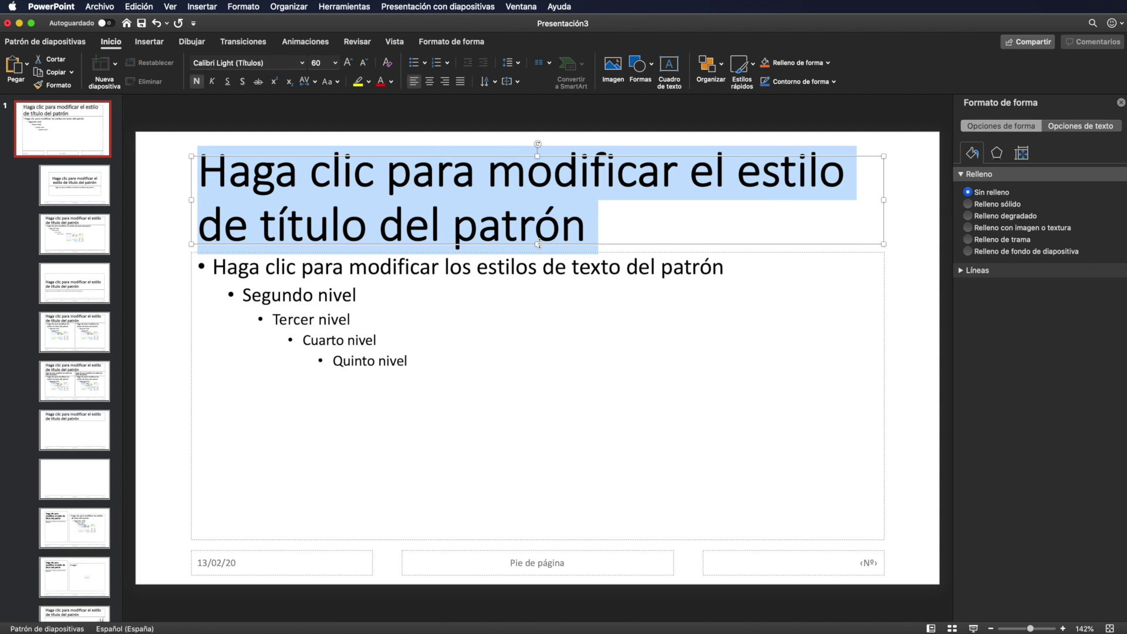
Step: Make the title box taller and move the body text area's top edge below it
drag(538, 243, 535, 280)
click(548, 270)
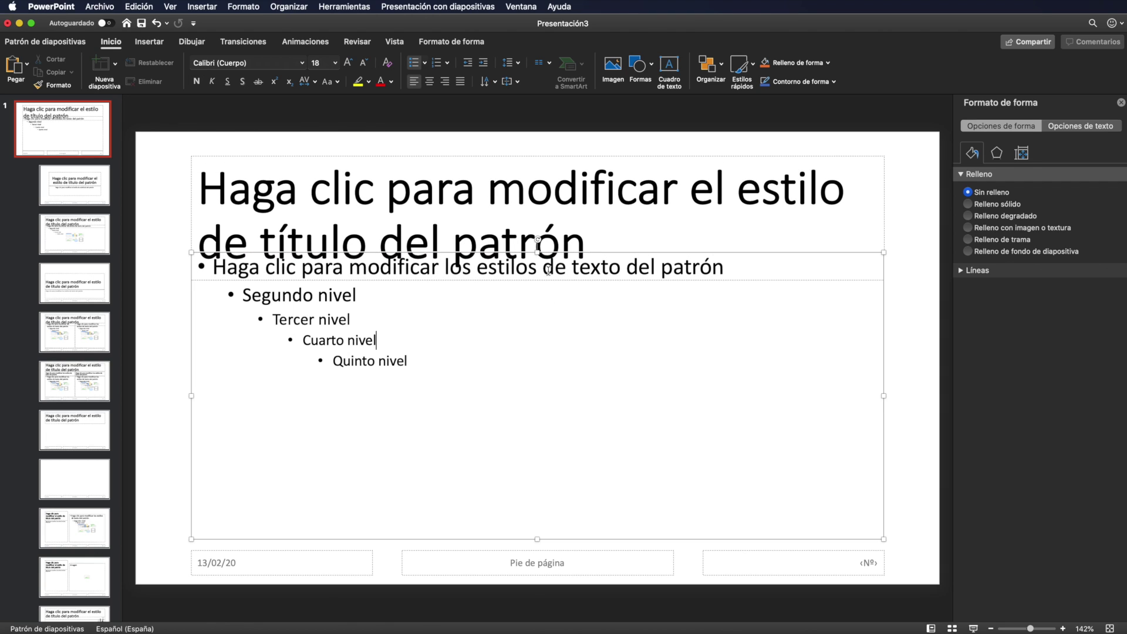
drag(537, 252, 542, 295)
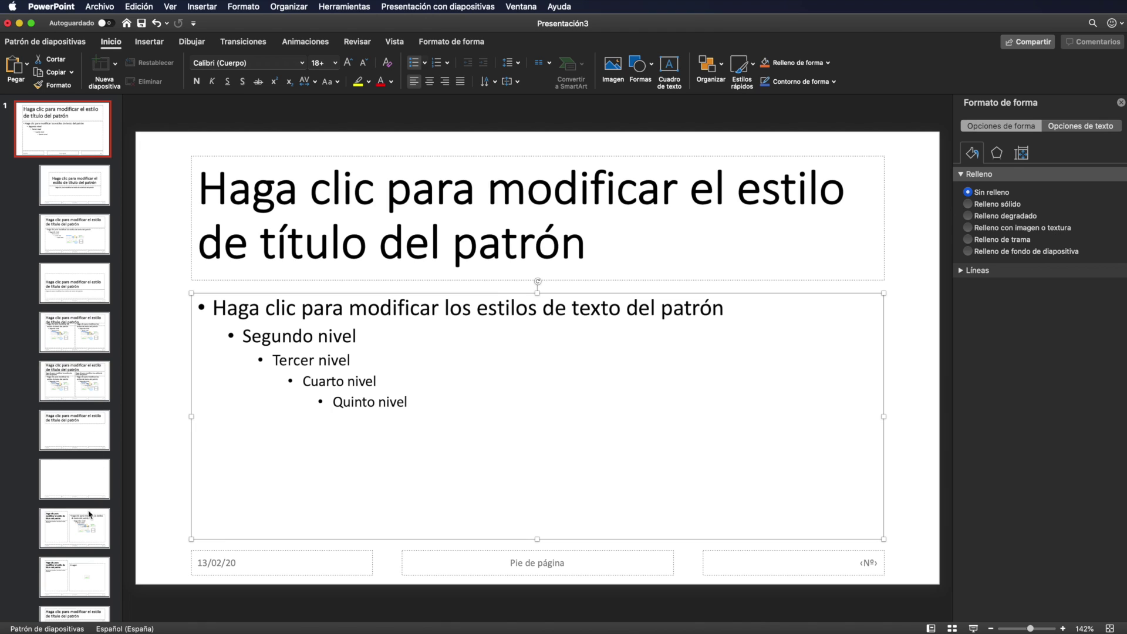
click(78, 196)
Step: Fill the slide master background with the wooden-fence picture background-02.jpg
click(83, 216)
click(84, 194)
click(85, 251)
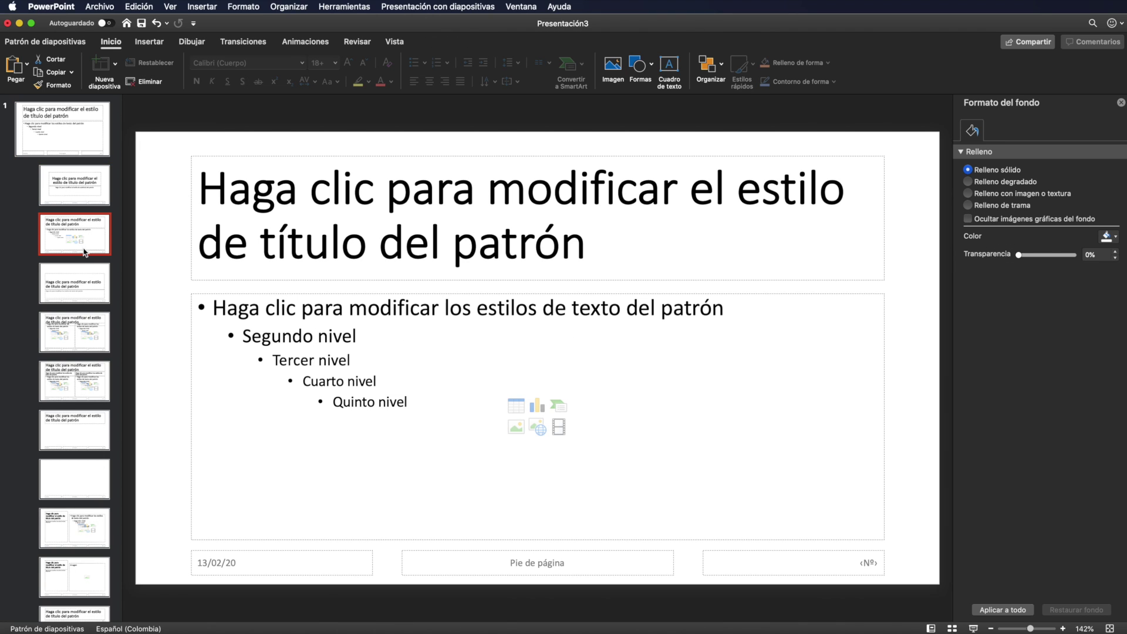
click(88, 188)
click(81, 149)
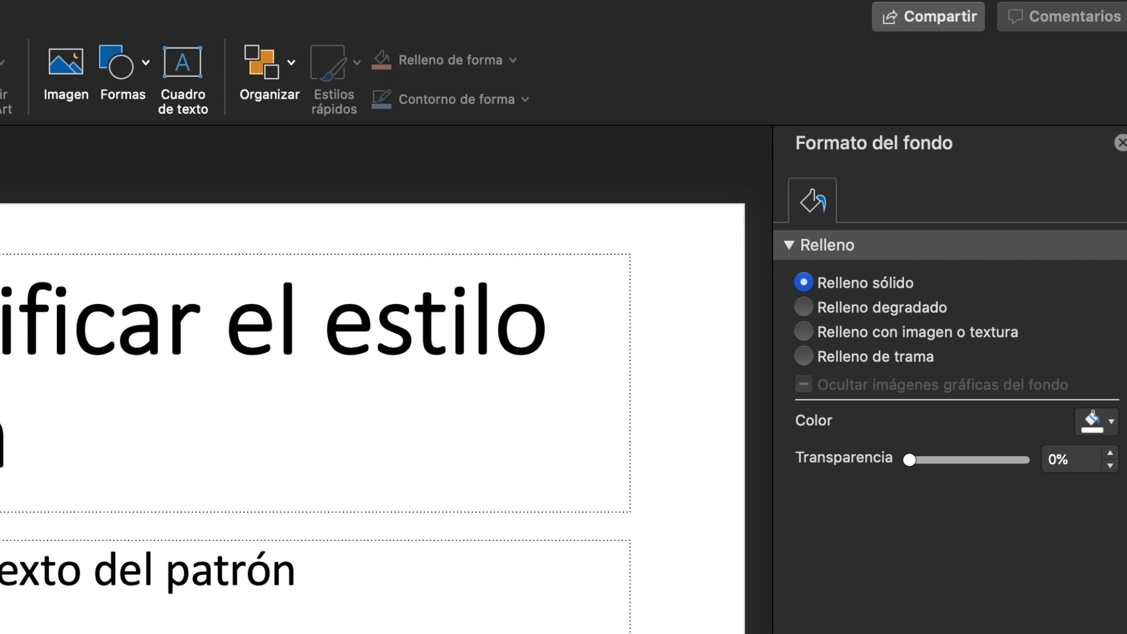
click(804, 331)
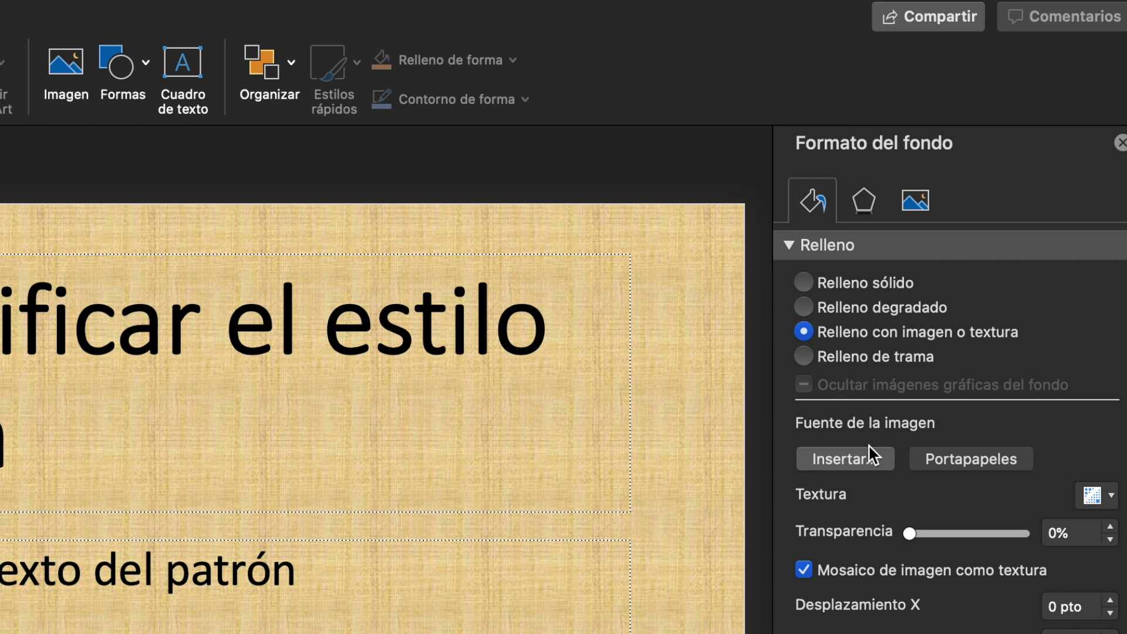
click(857, 457)
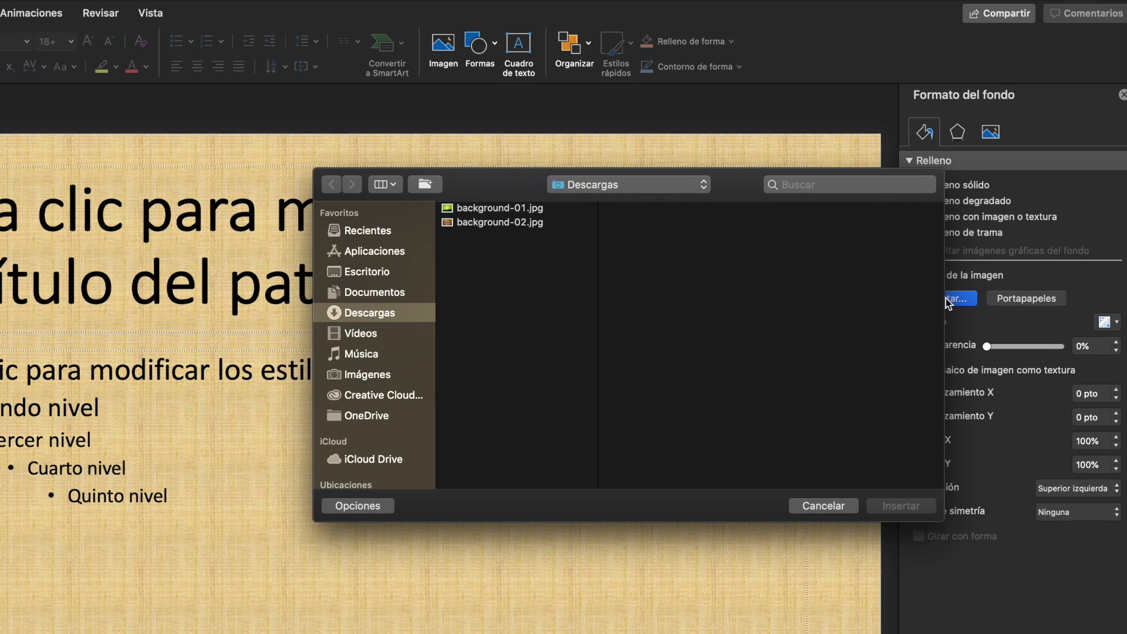
click(501, 223)
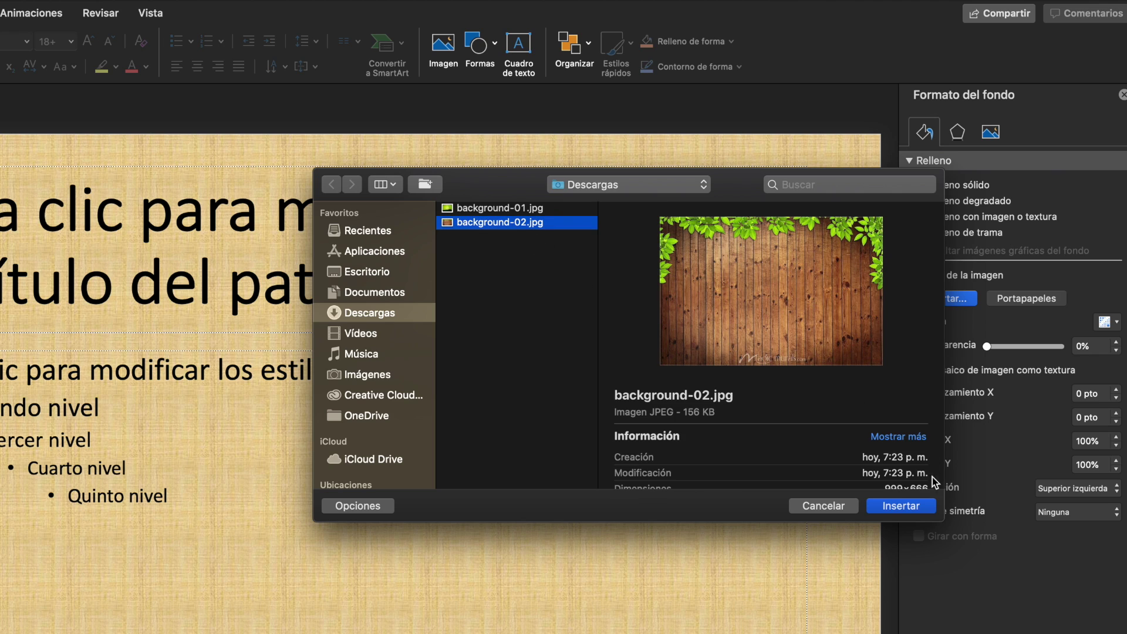
click(912, 507)
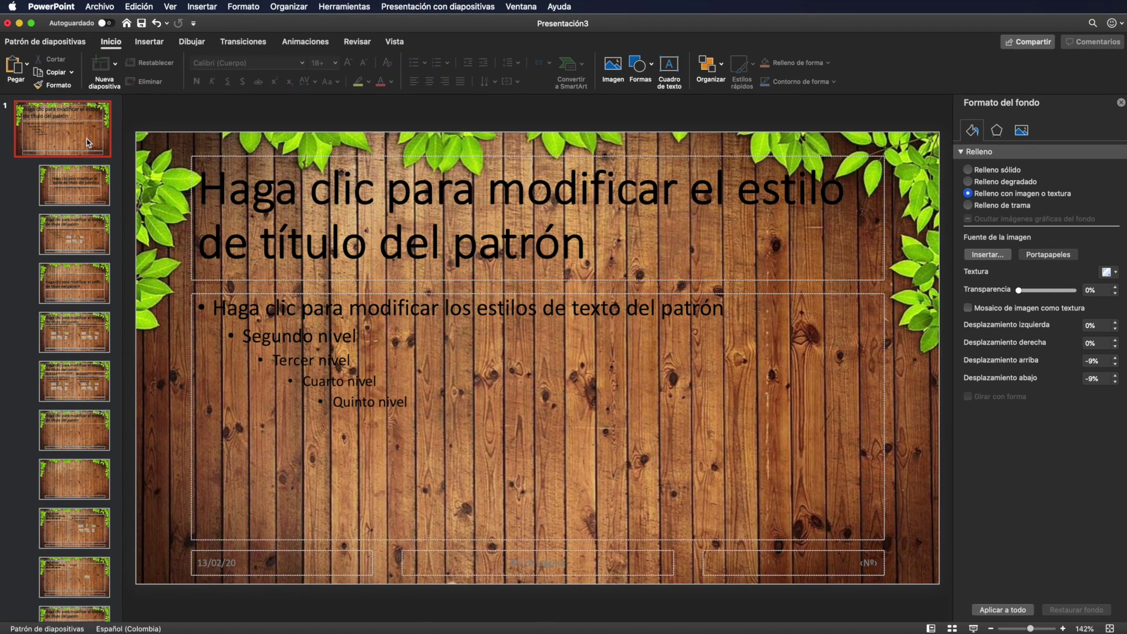
Step: Check the layouts show the wooden planks and select the title slide layout
scroll(91, 276, down, 1)
scroll(88, 329, down, 1)
scroll(85, 381, down, 1)
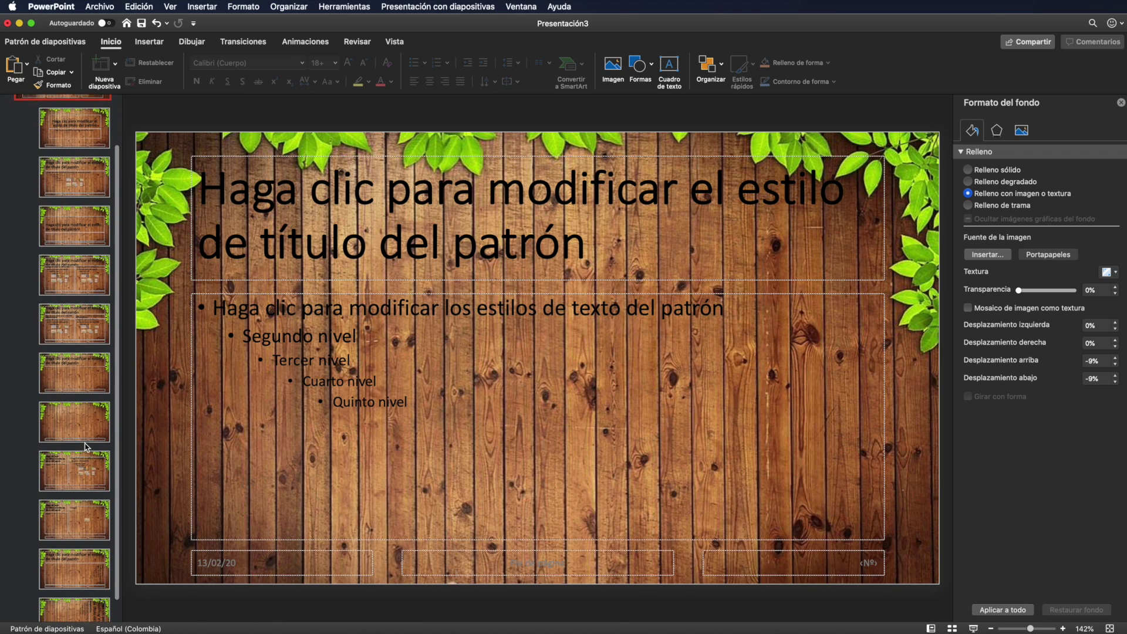
scroll(83, 434, down, 1)
scroll(94, 440, up, 3)
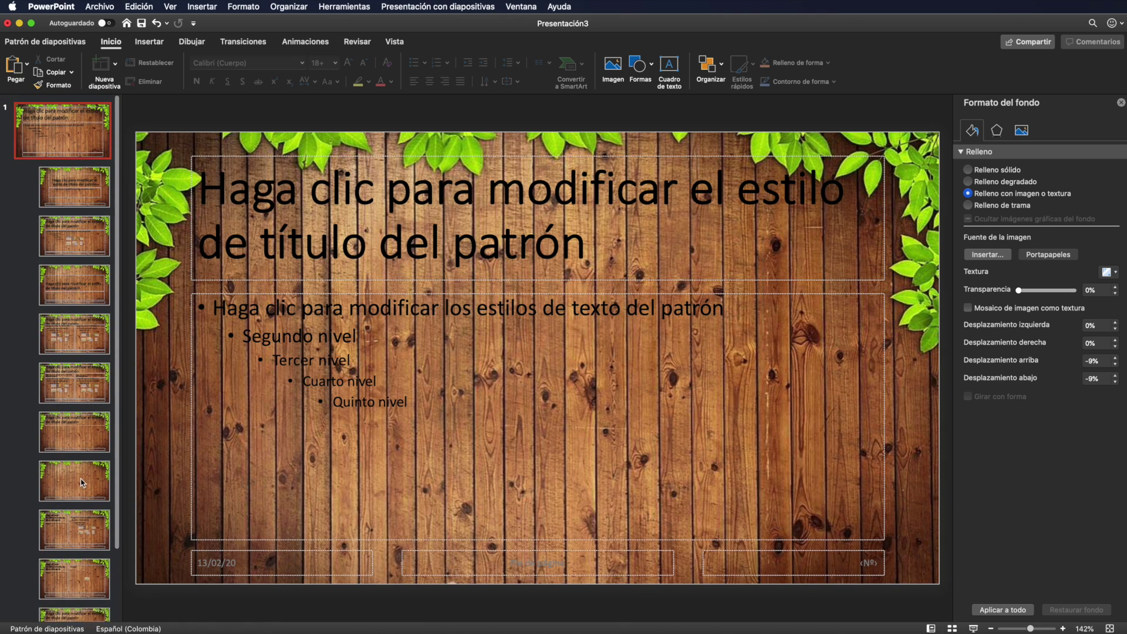
scroll(100, 407, up, 1)
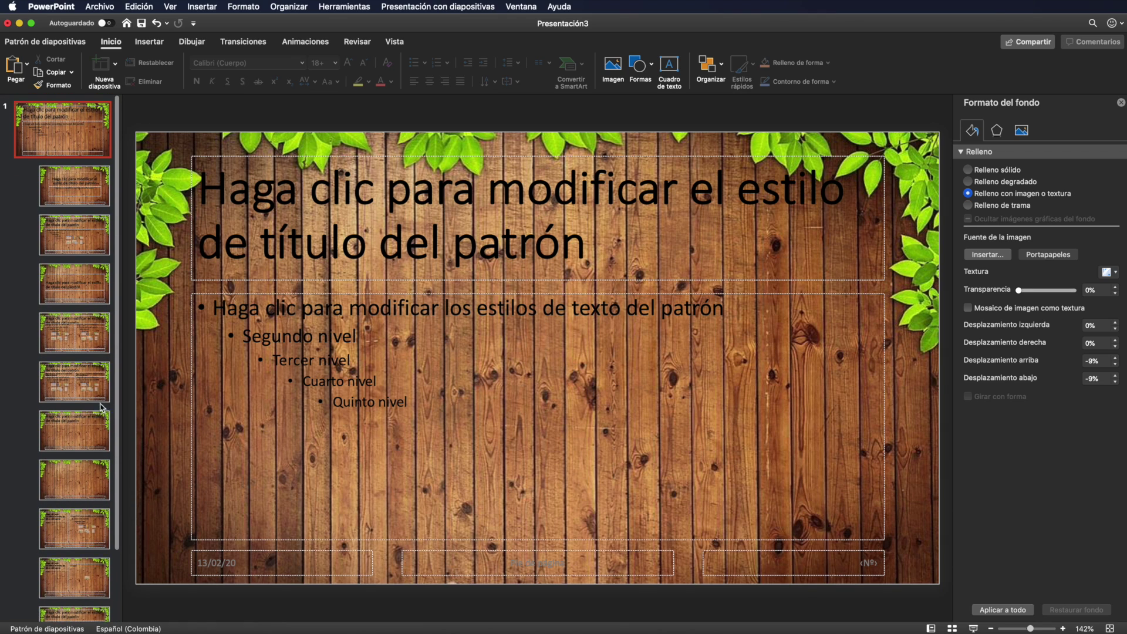
click(75, 190)
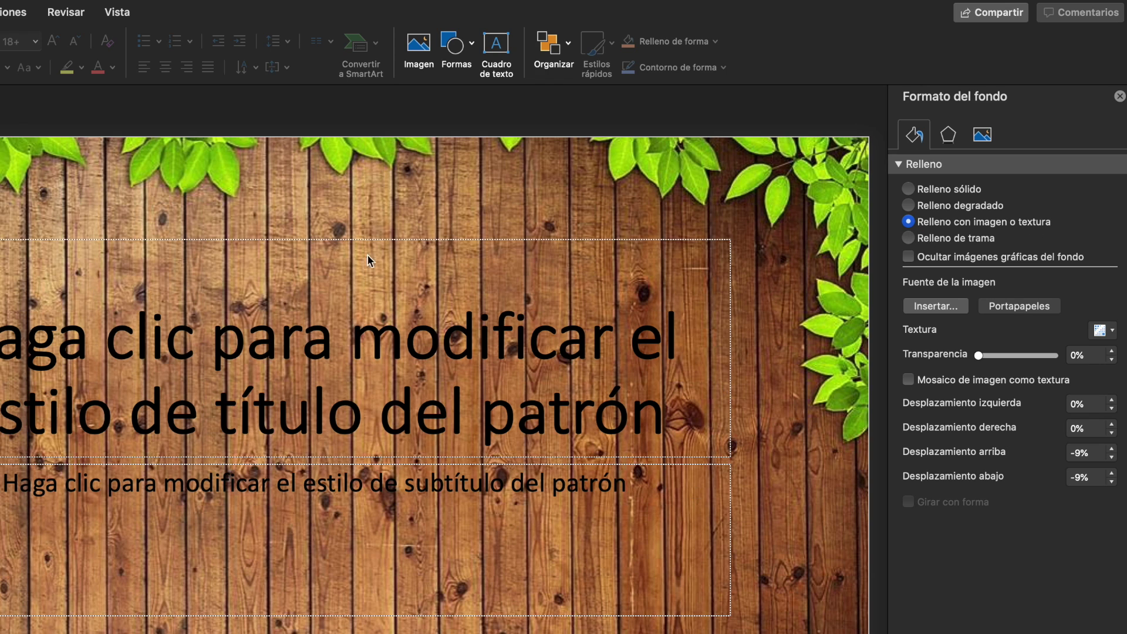
Step: Set the green seedling picture background-01.jpg as the title layout's background
click(948, 308)
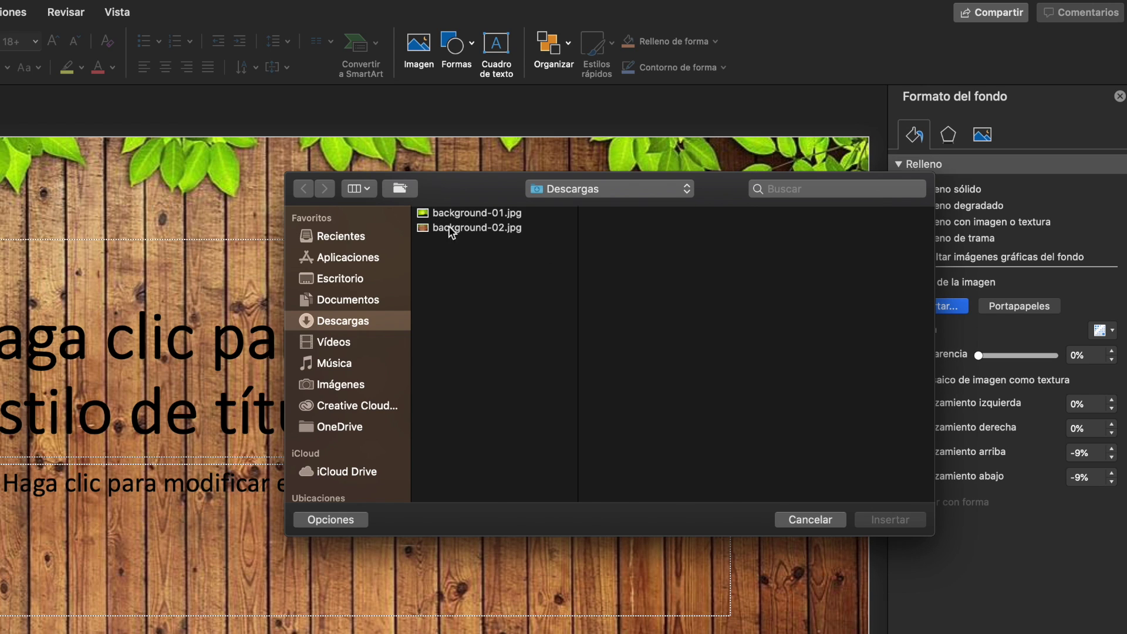
click(475, 215)
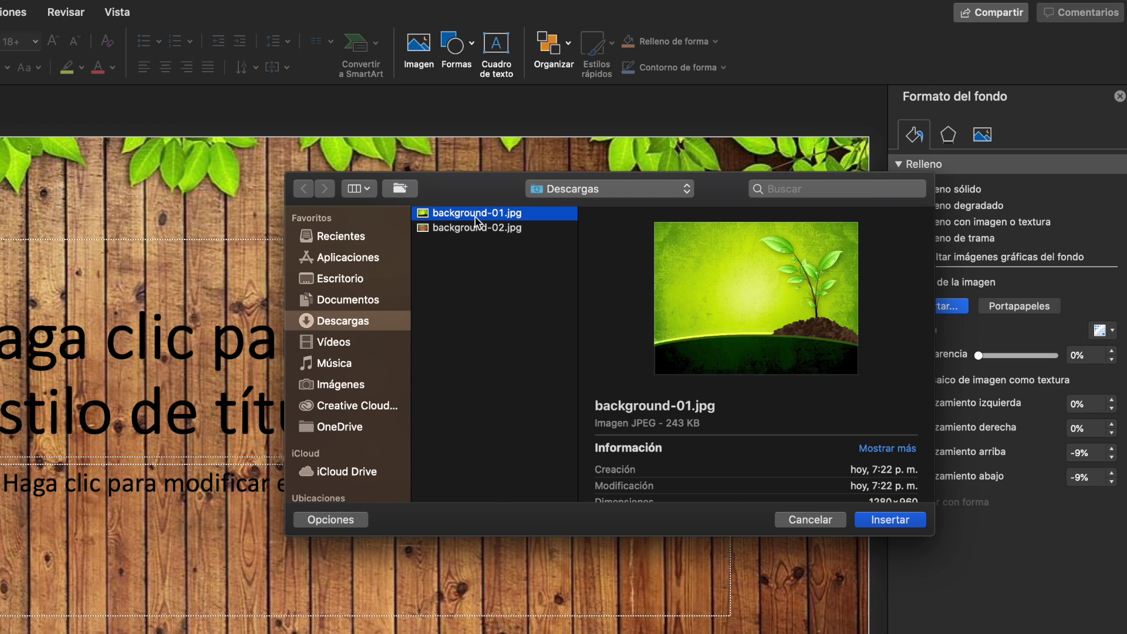
click(890, 519)
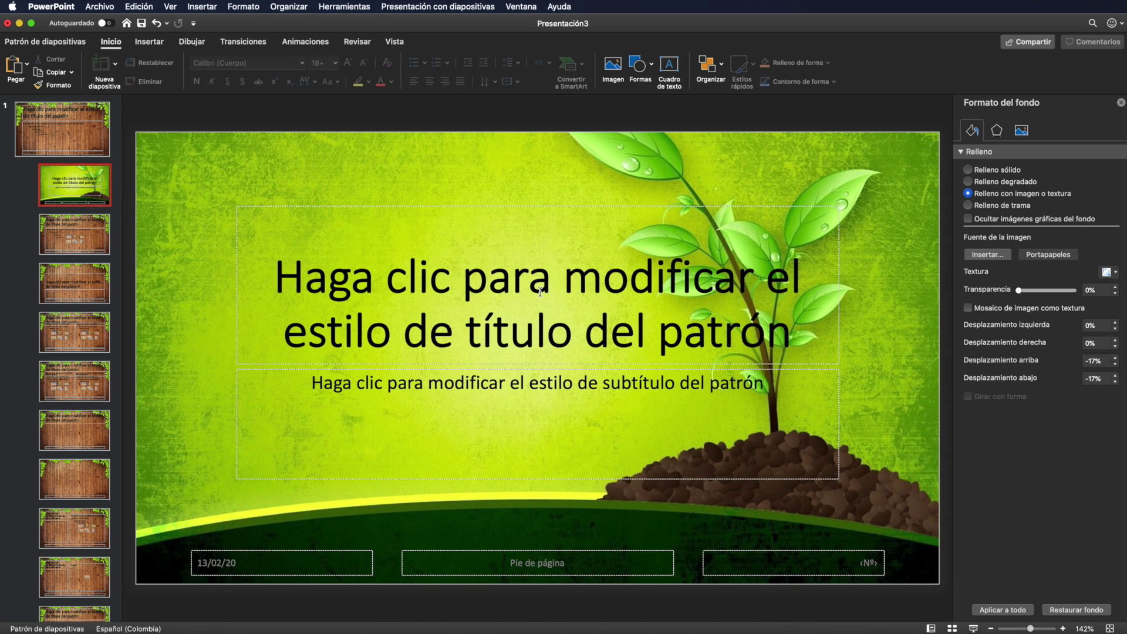
Step: Narrow the title box to clear the plant and shrink the title font one step
click(540, 291)
drag(839, 284, 606, 288)
click(409, 302)
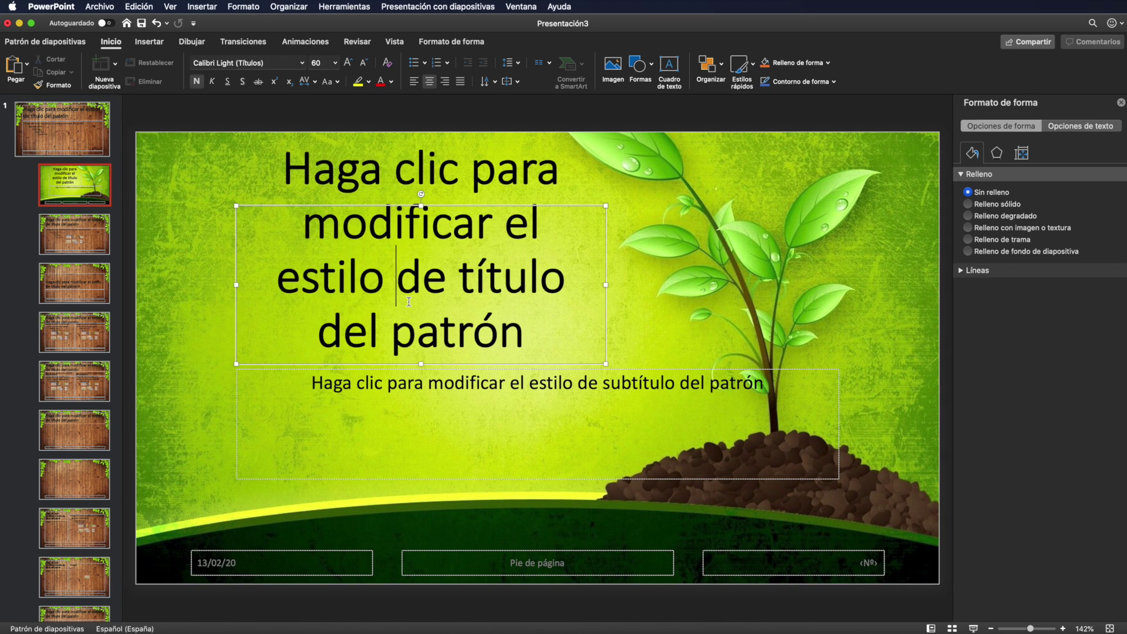
triple_click(491, 336)
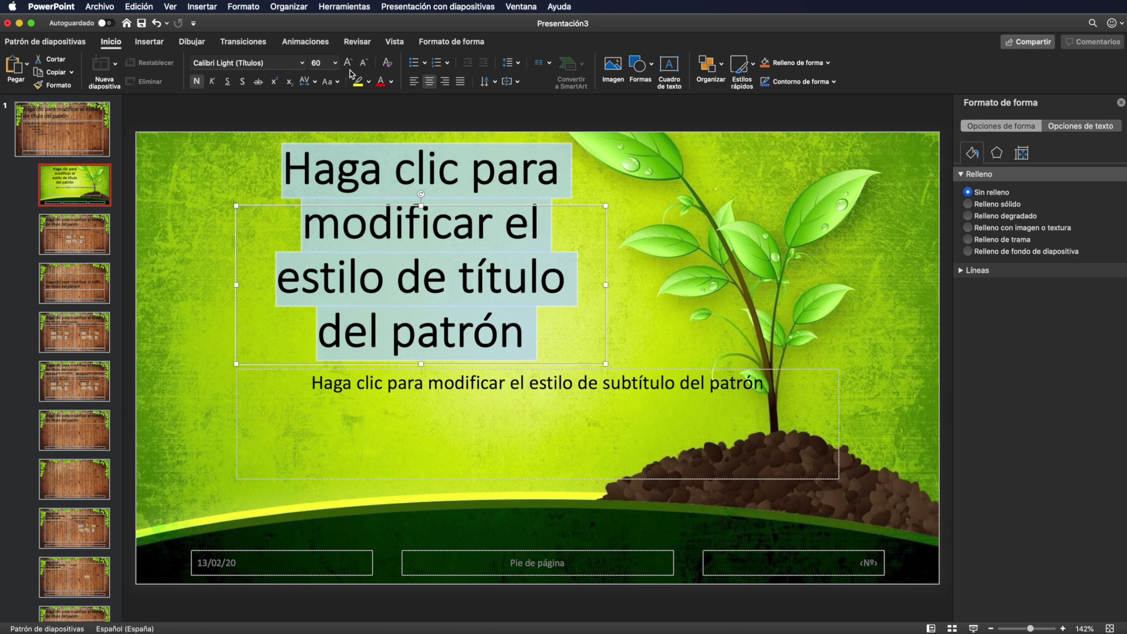
click(368, 66)
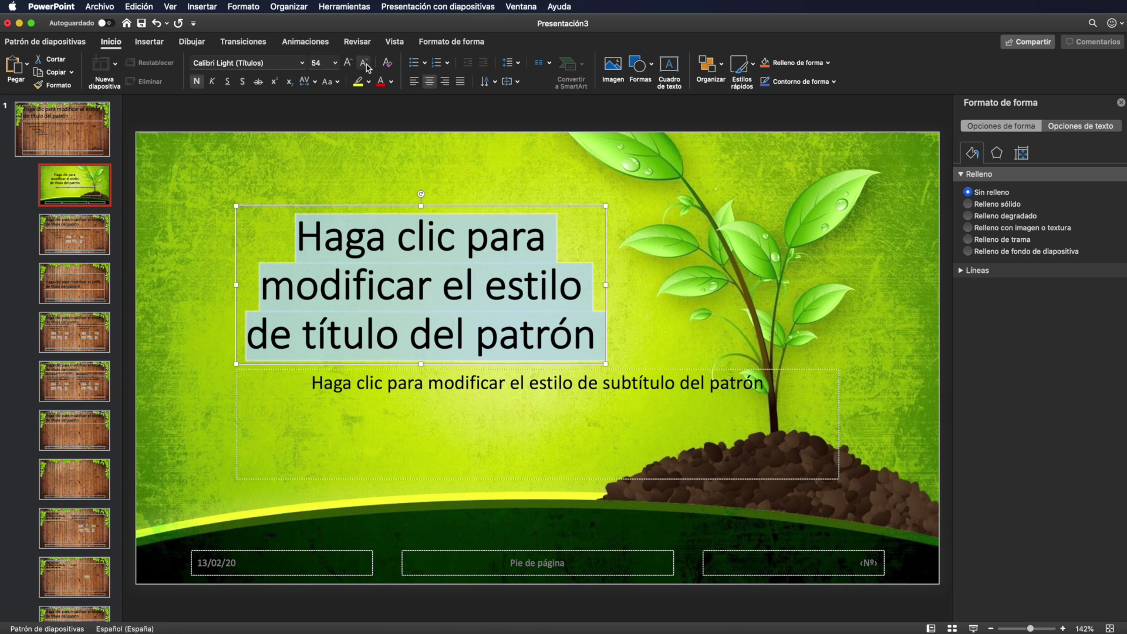
Step: Narrow the subtitle box to match the title's width
click(579, 401)
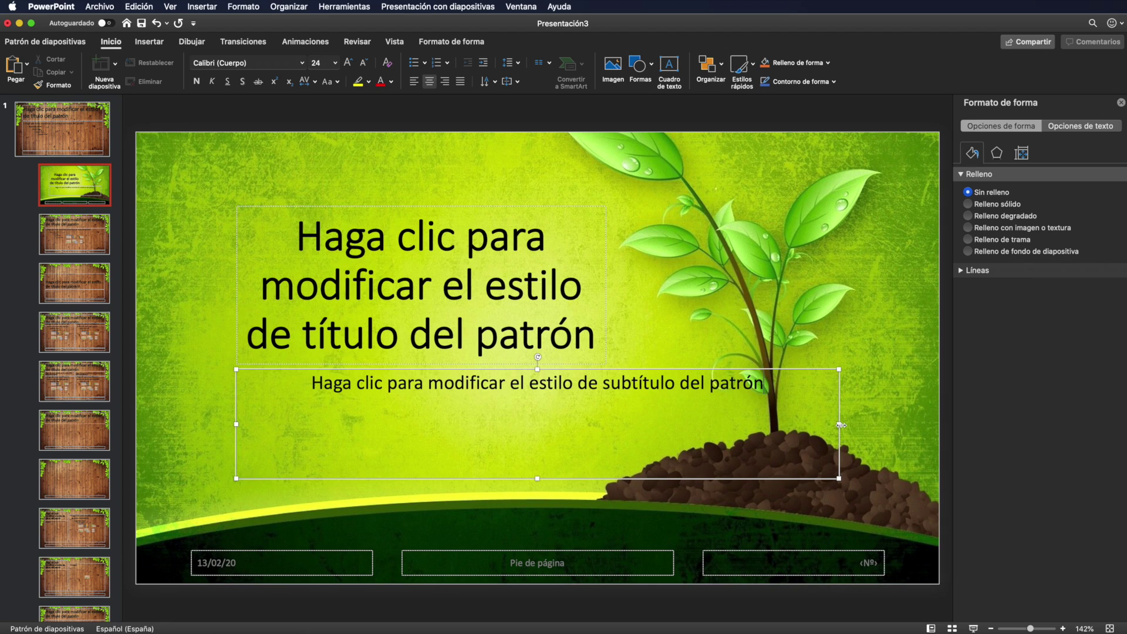
drag(840, 424, 607, 431)
click(130, 288)
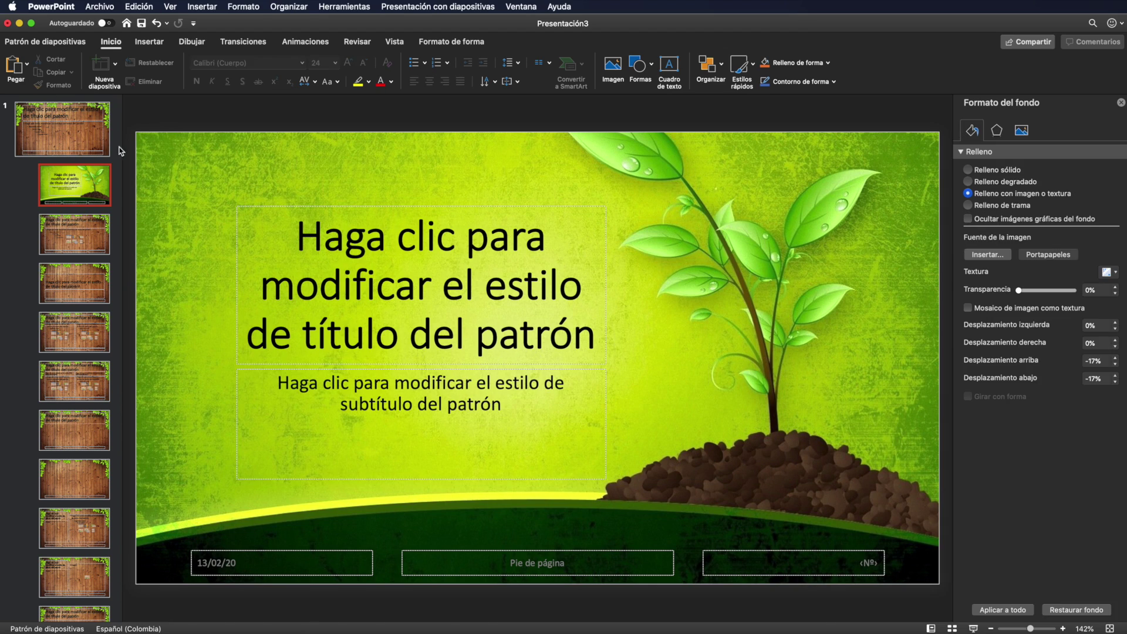
click(75, 138)
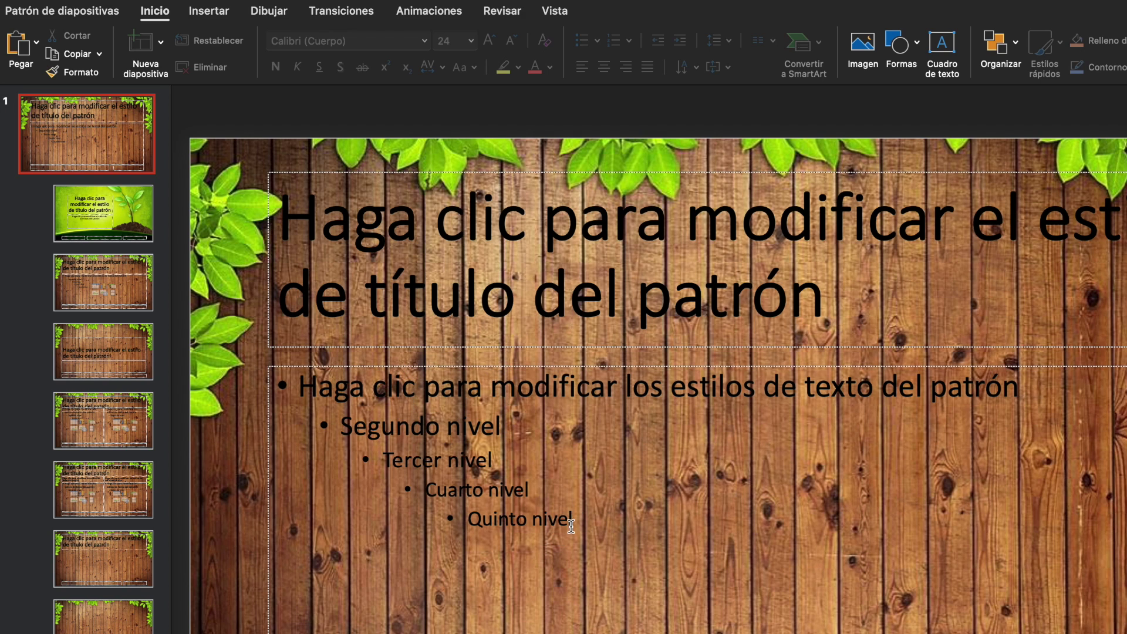
Step: On a wooden layout, uncheck Título on the Patrón de diapositivas tab to drop its title placeholder
click(111, 223)
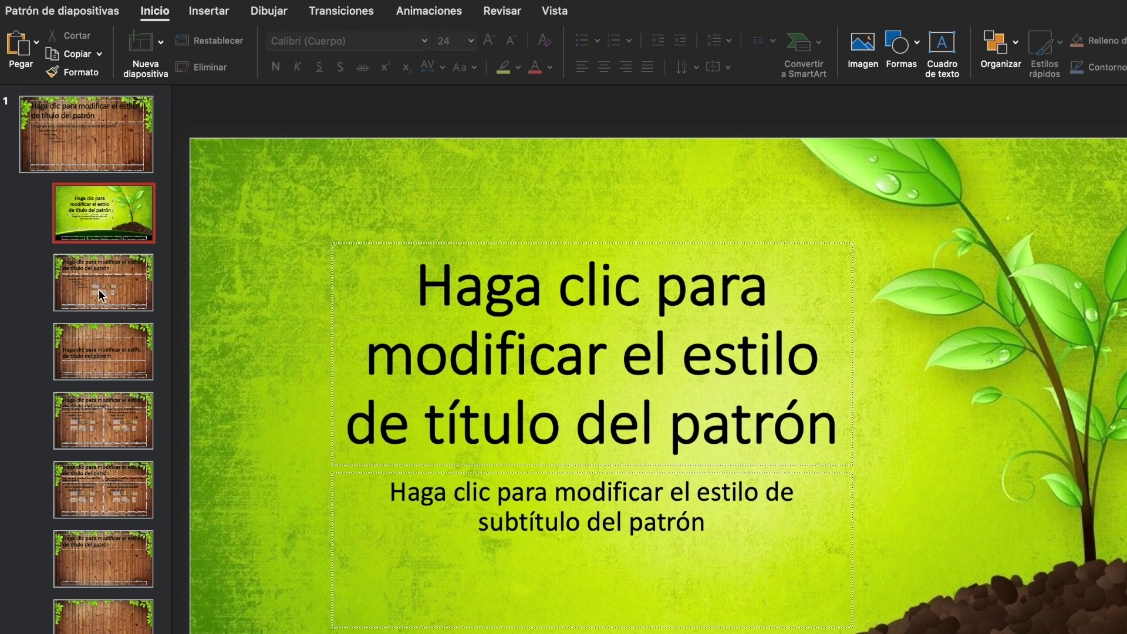
click(101, 295)
click(107, 361)
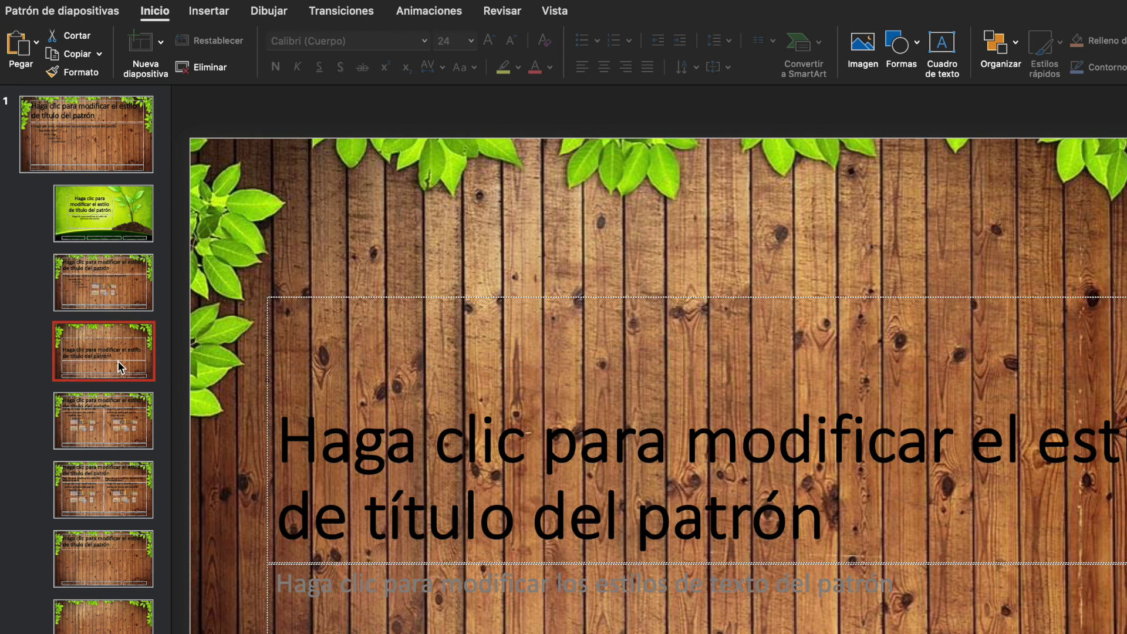
click(65, 11)
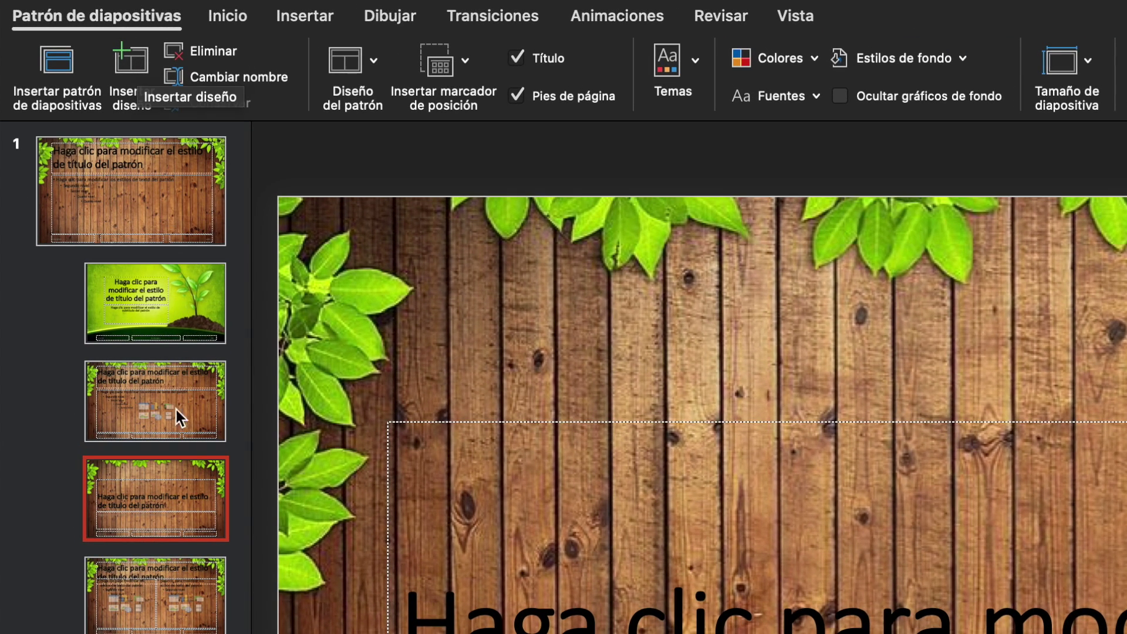
scroll(189, 494, down, 2)
scroll(174, 516, down, 2)
scroll(169, 545, down, 2)
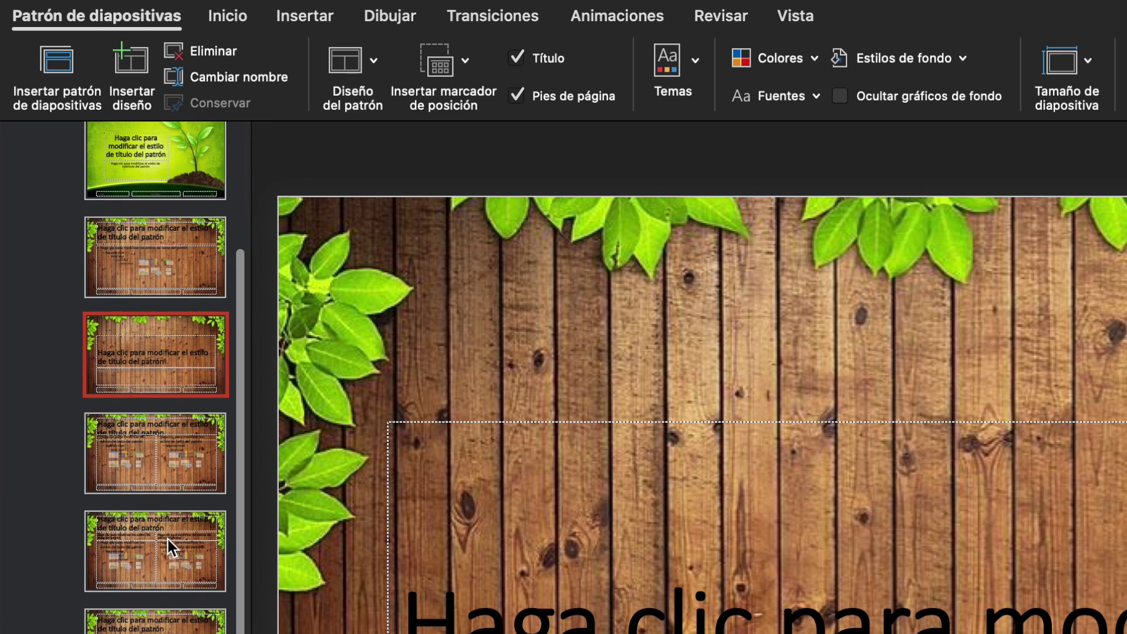
scroll(176, 603, up, 3)
scroll(178, 604, up, 1)
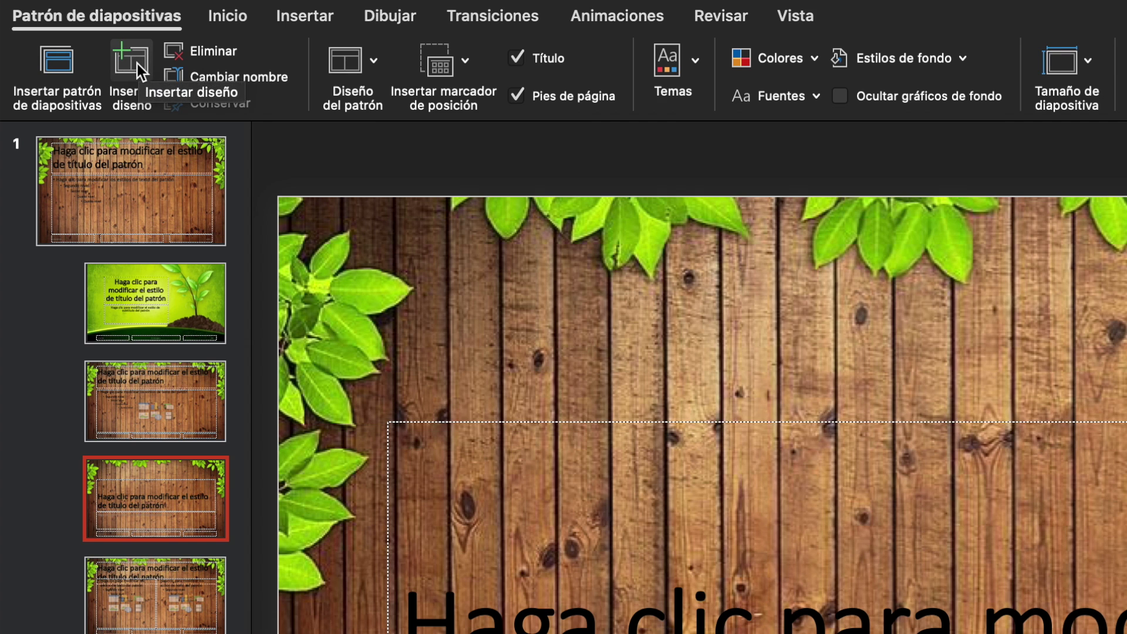
click(516, 58)
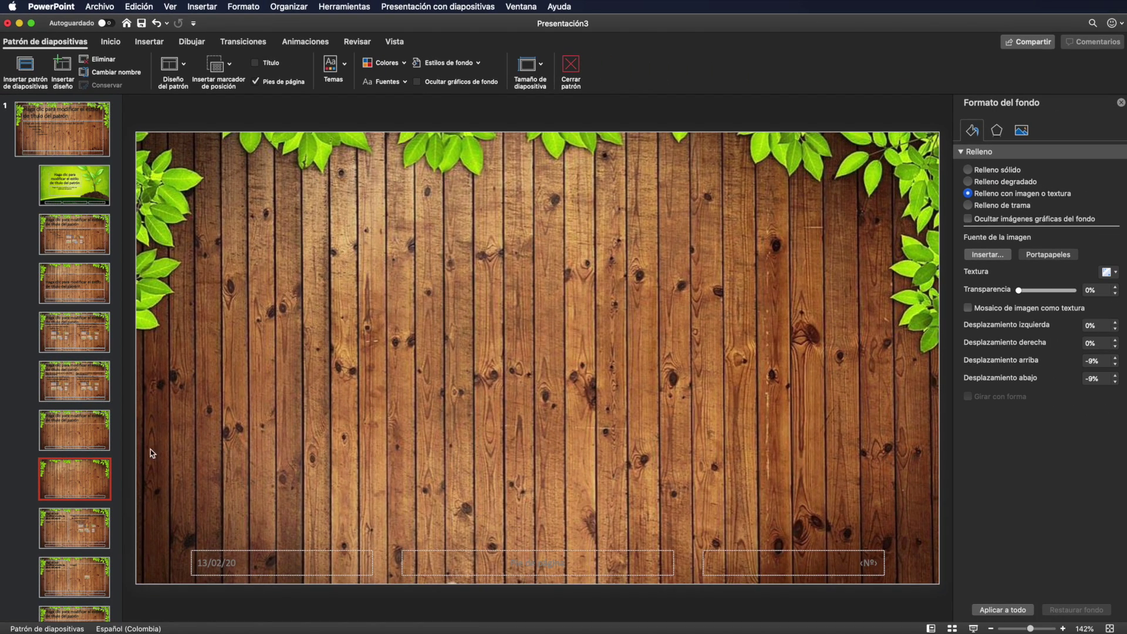
Step: Apply background-01.jpg as the untitled layout's picture background
click(996, 257)
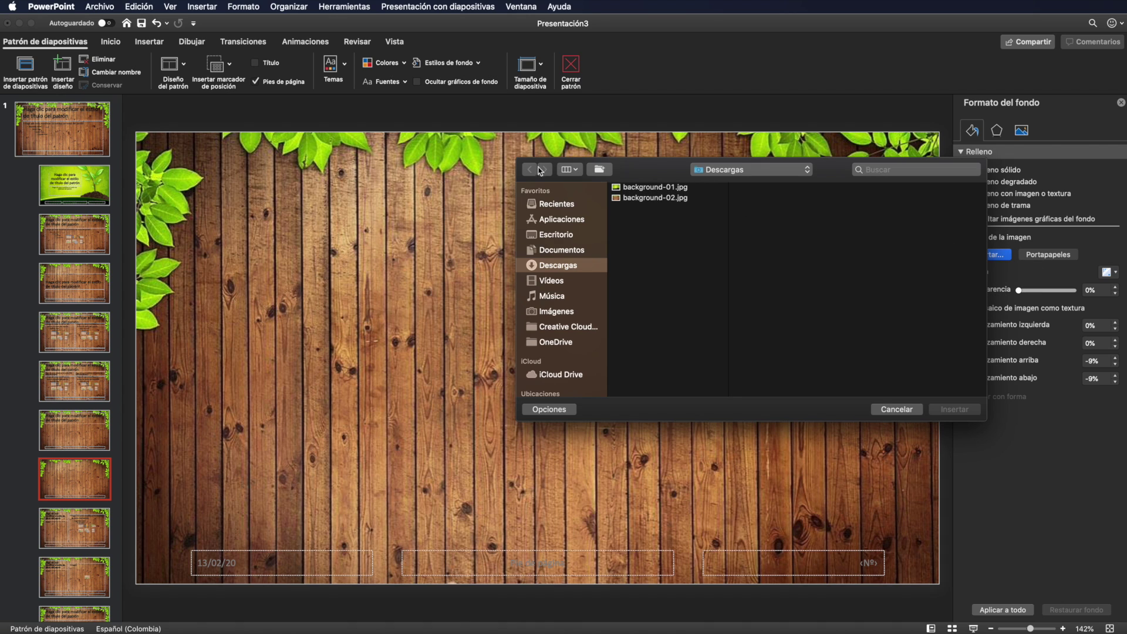
click(652, 188)
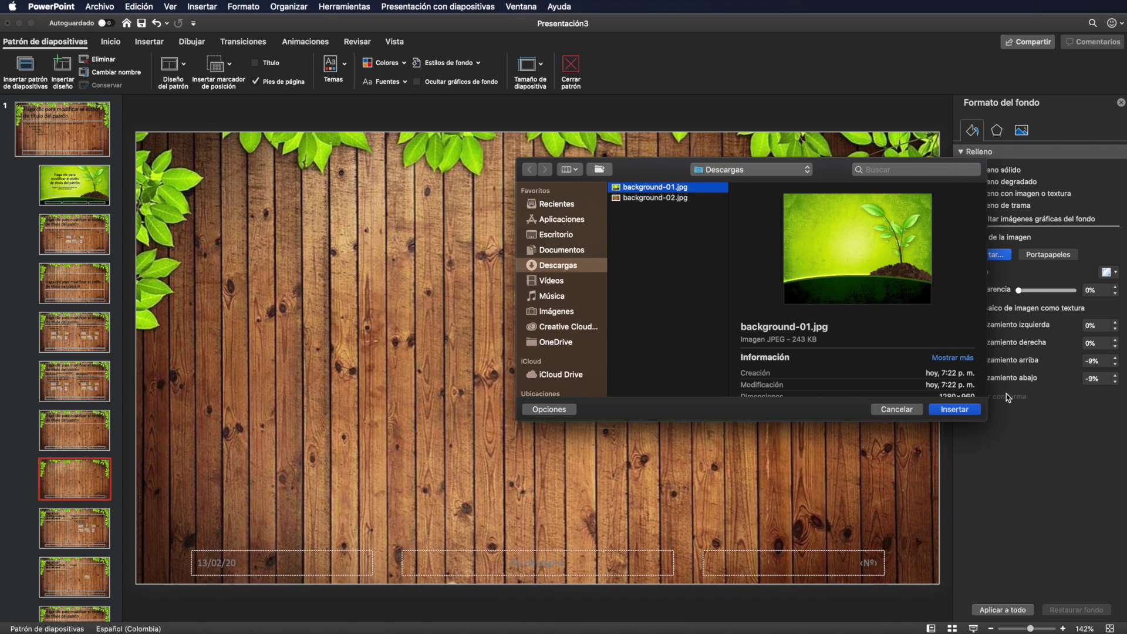
click(954, 410)
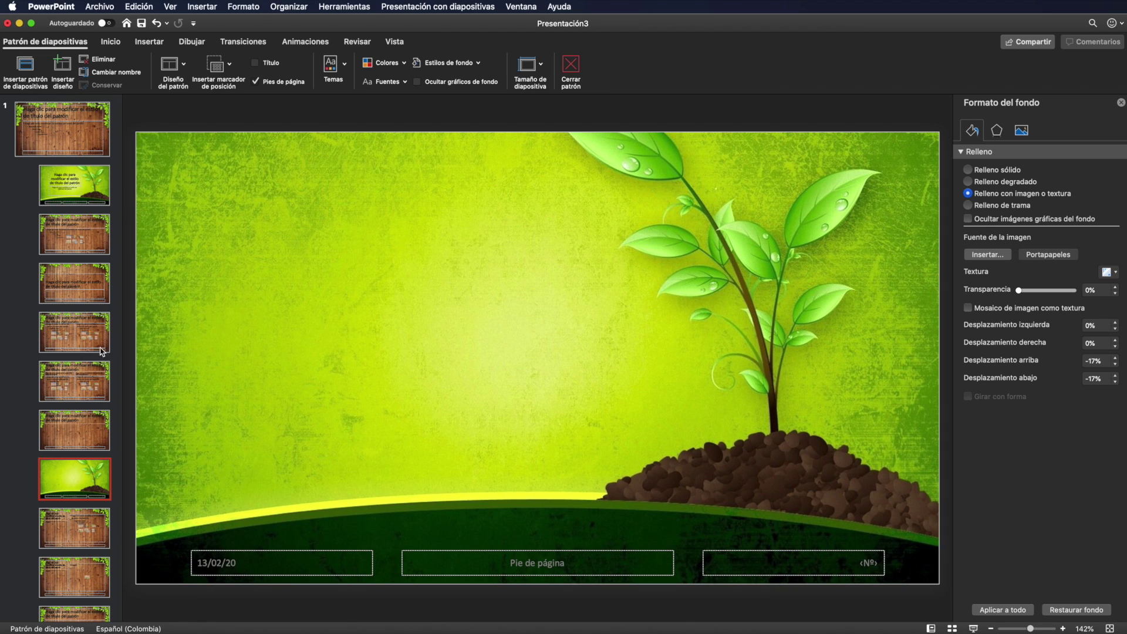
click(79, 146)
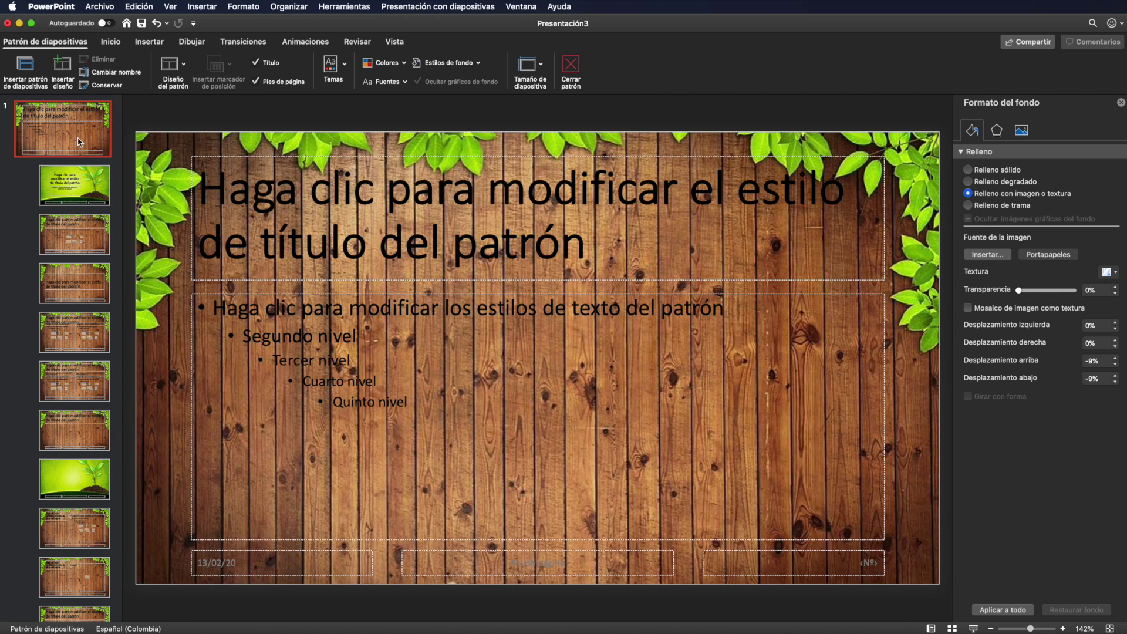
Step: Close master view with Cerrar patrón to return to the green title slide in Normal view
click(592, 247)
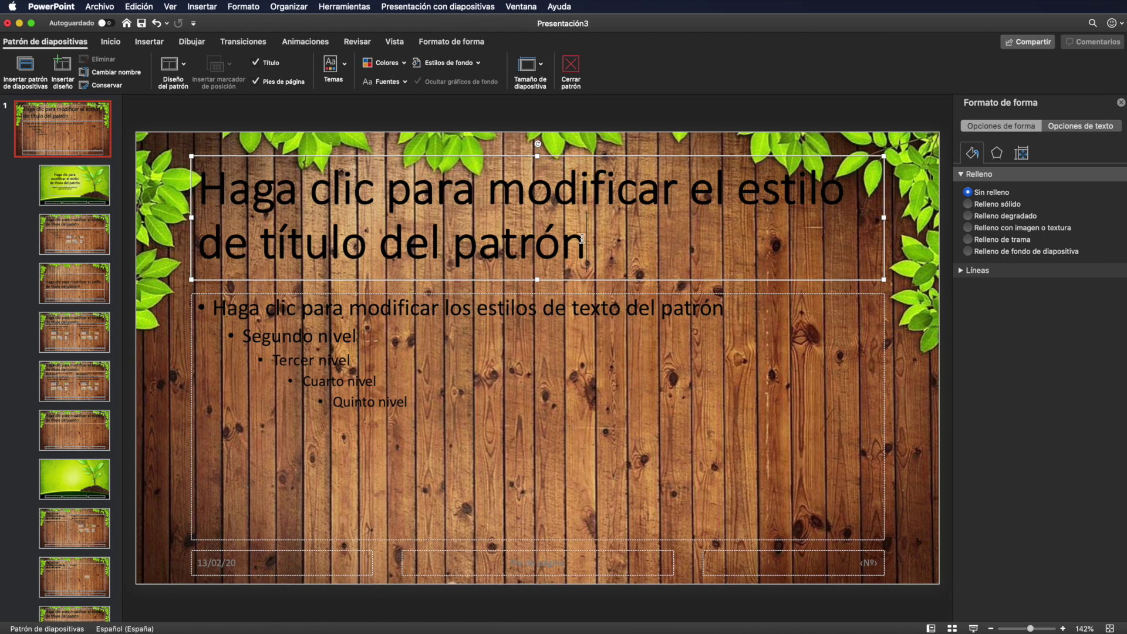
click(572, 73)
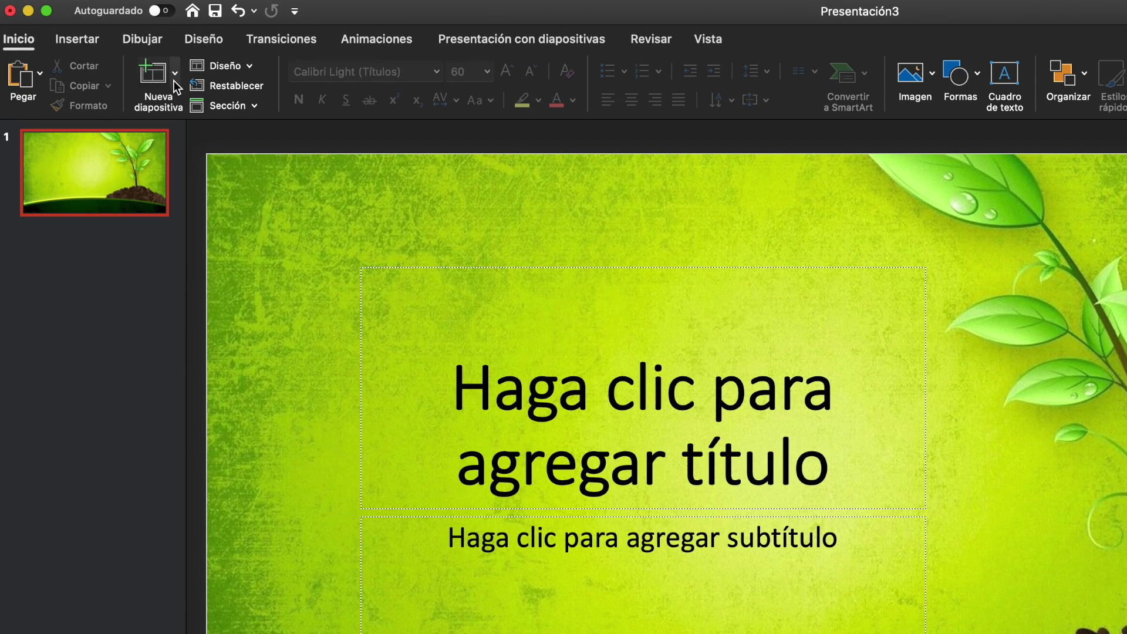
Step: From Nueva diapositiva, add a Título y objetos slide, then an En blanco slide
click(115, 66)
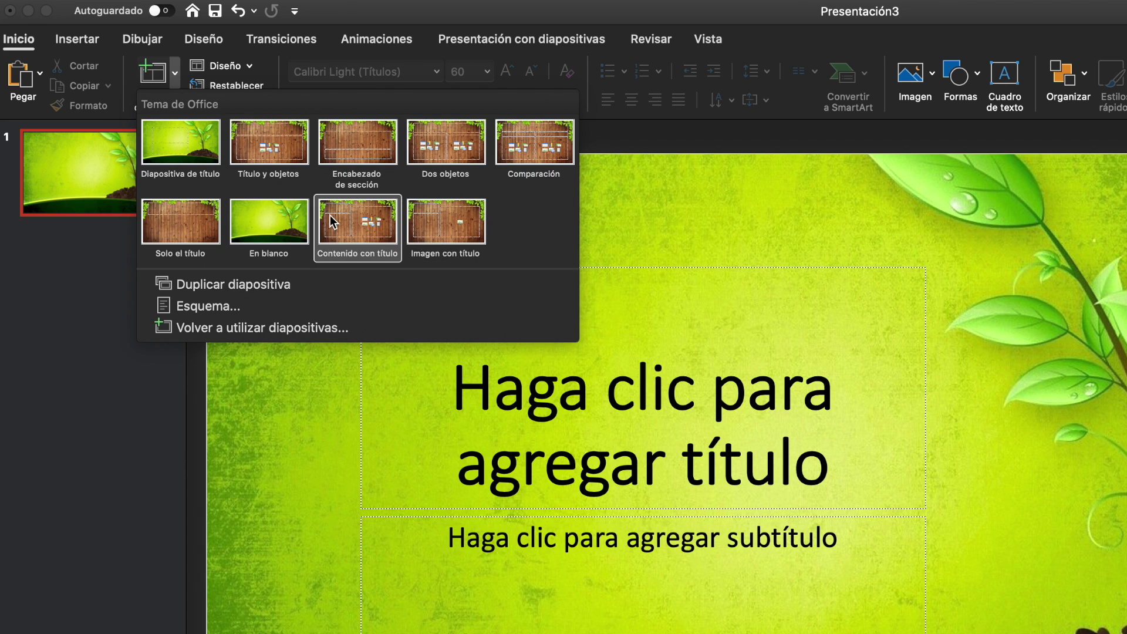
click(285, 150)
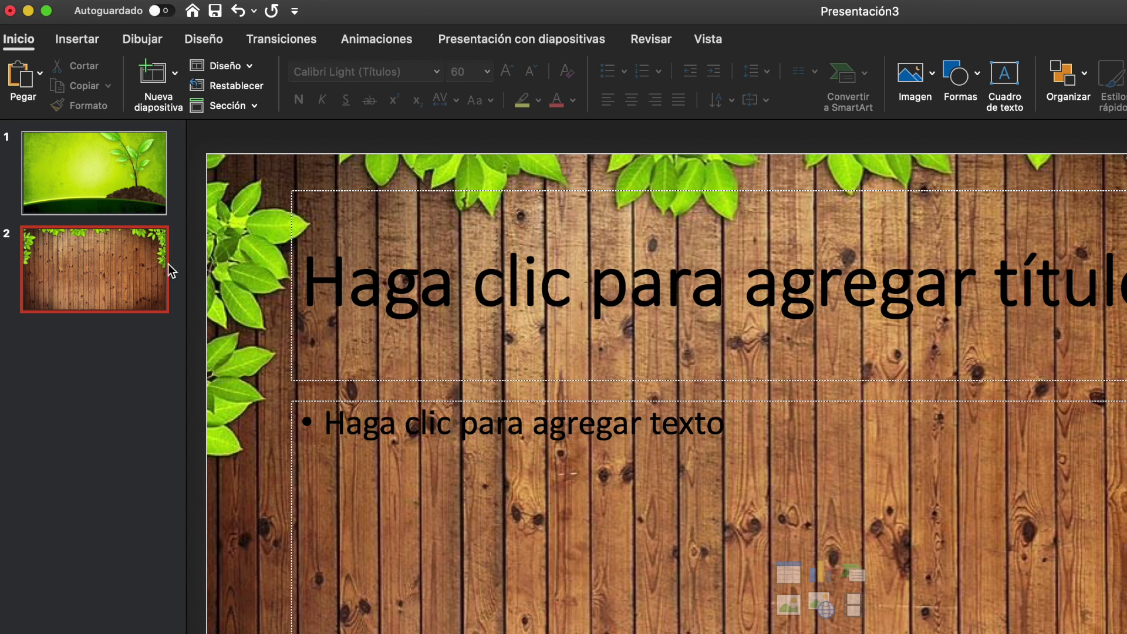
click(672, 286)
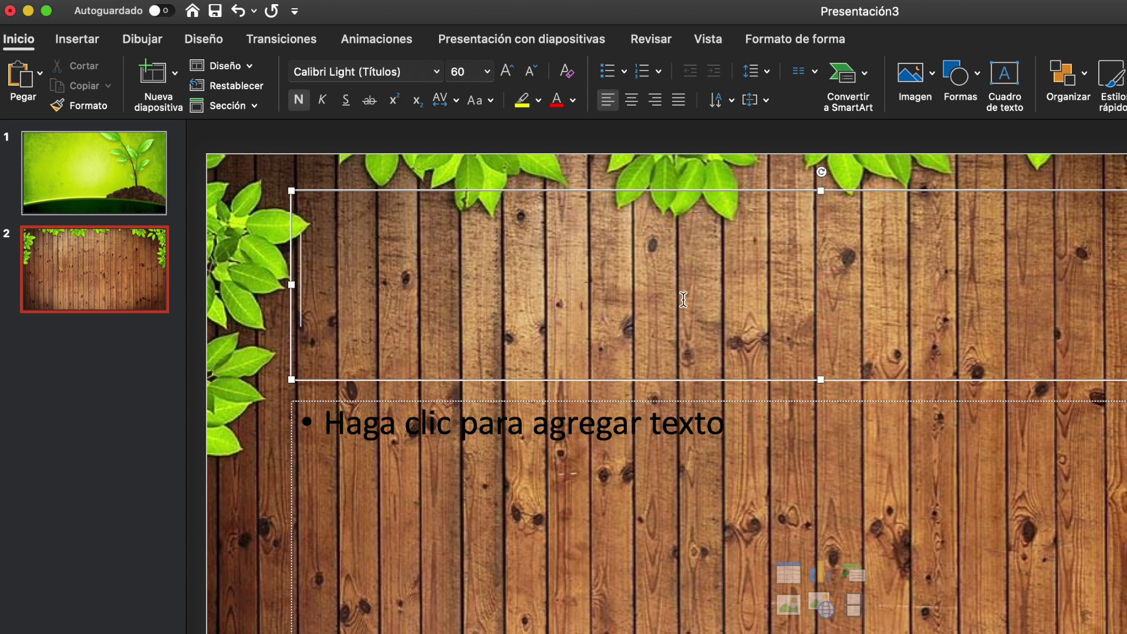
click(273, 479)
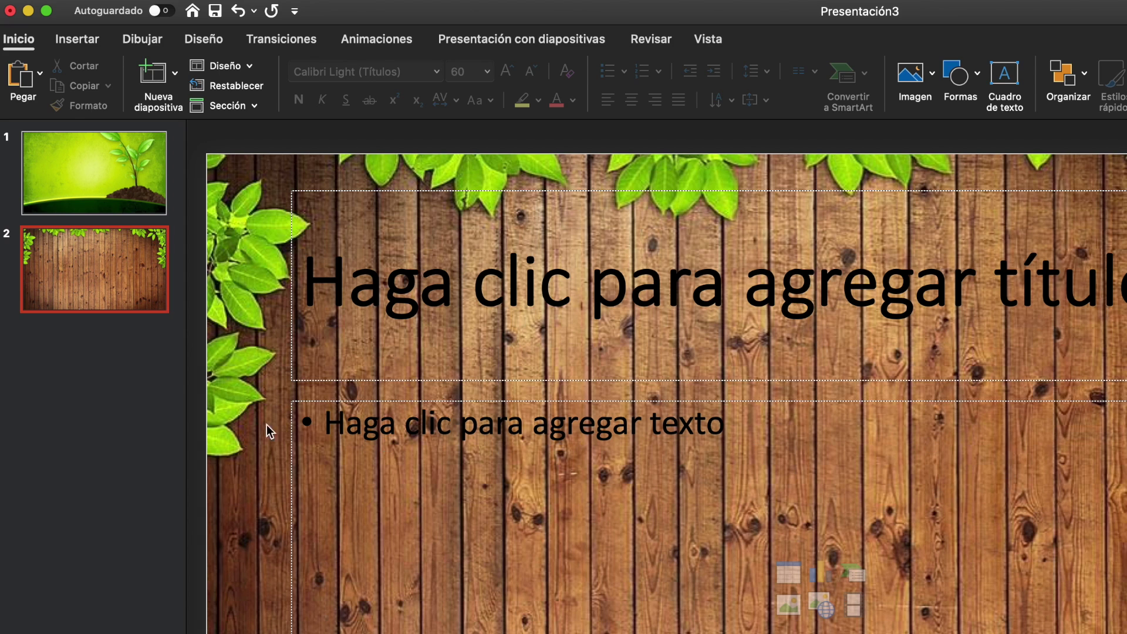
click(175, 75)
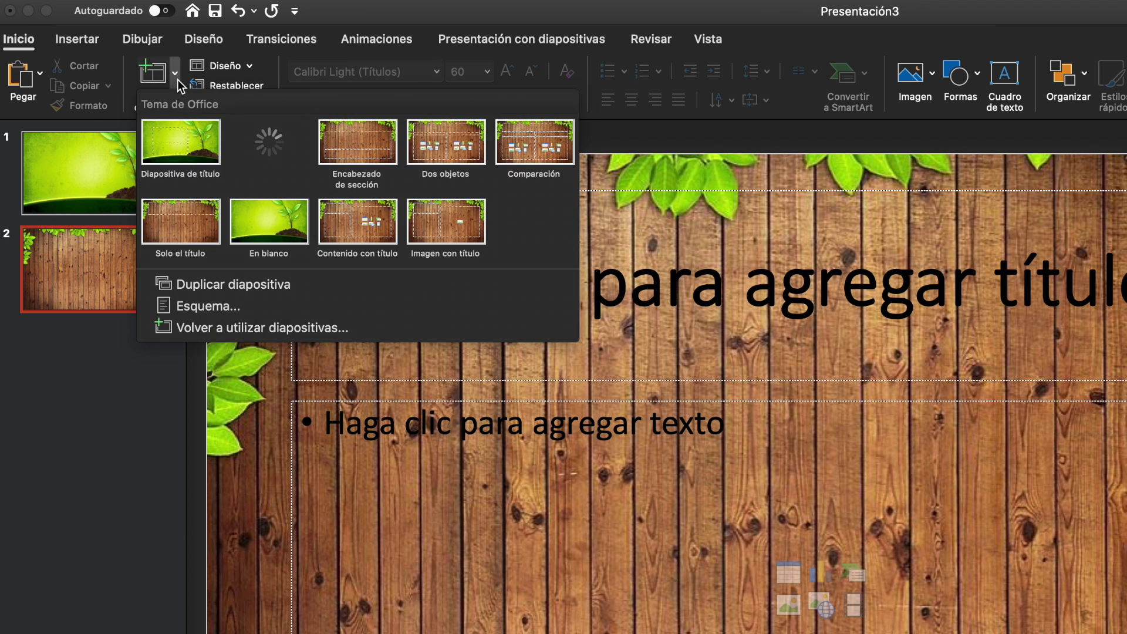
click(274, 230)
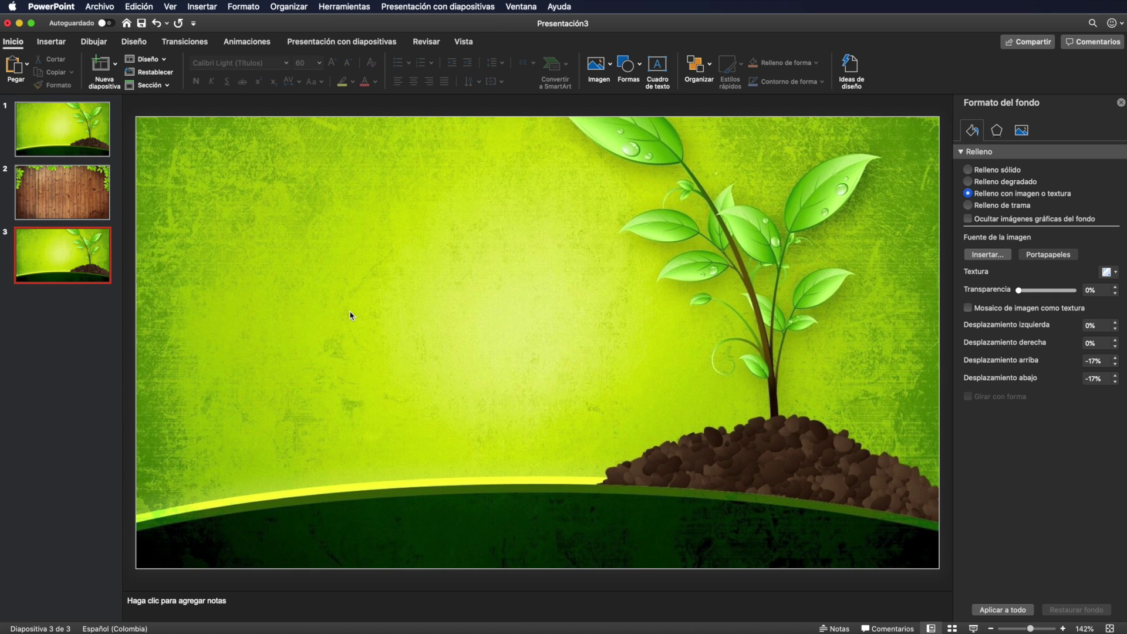
Step: Reopen Patrón de diapositivas view from Vista and select the wooden master
click(432, 44)
click(464, 42)
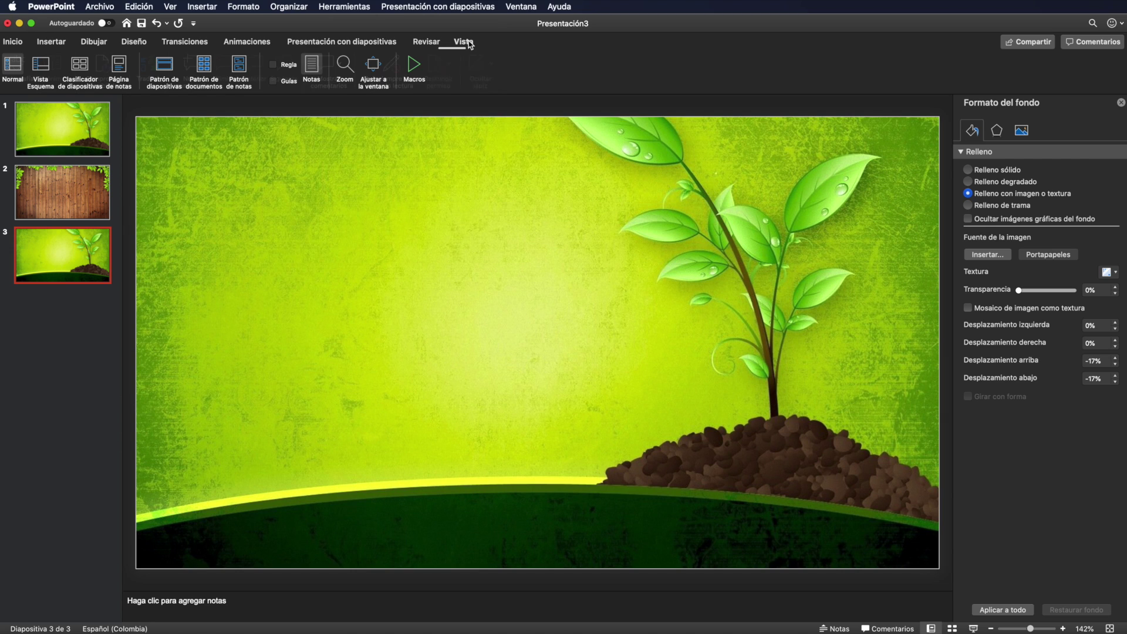
click(169, 69)
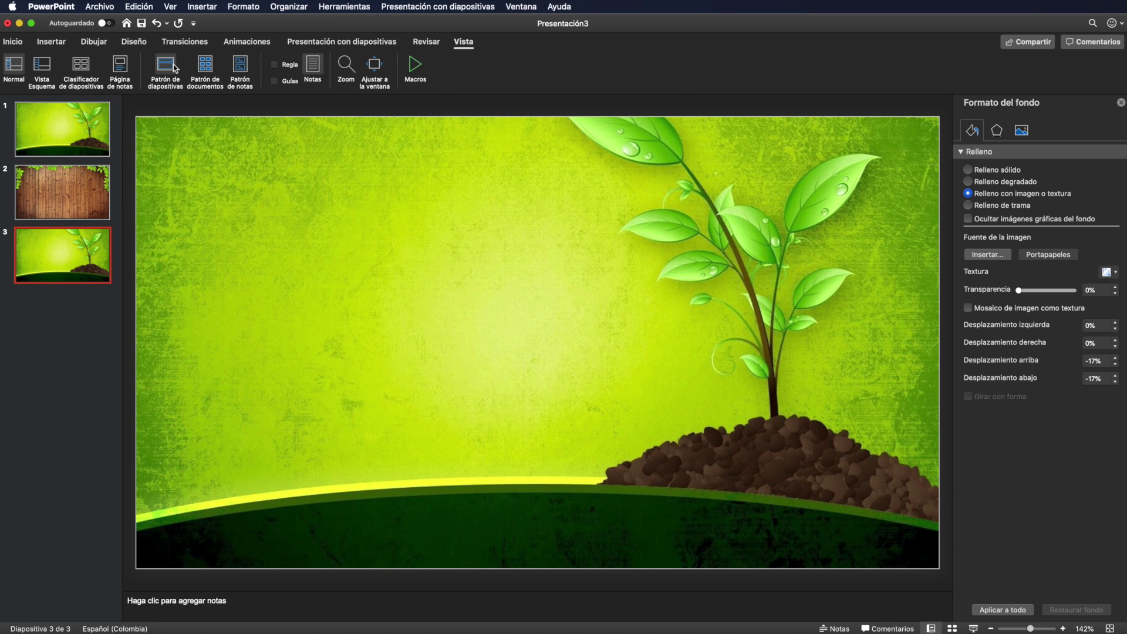
scroll(59, 176, up, 3)
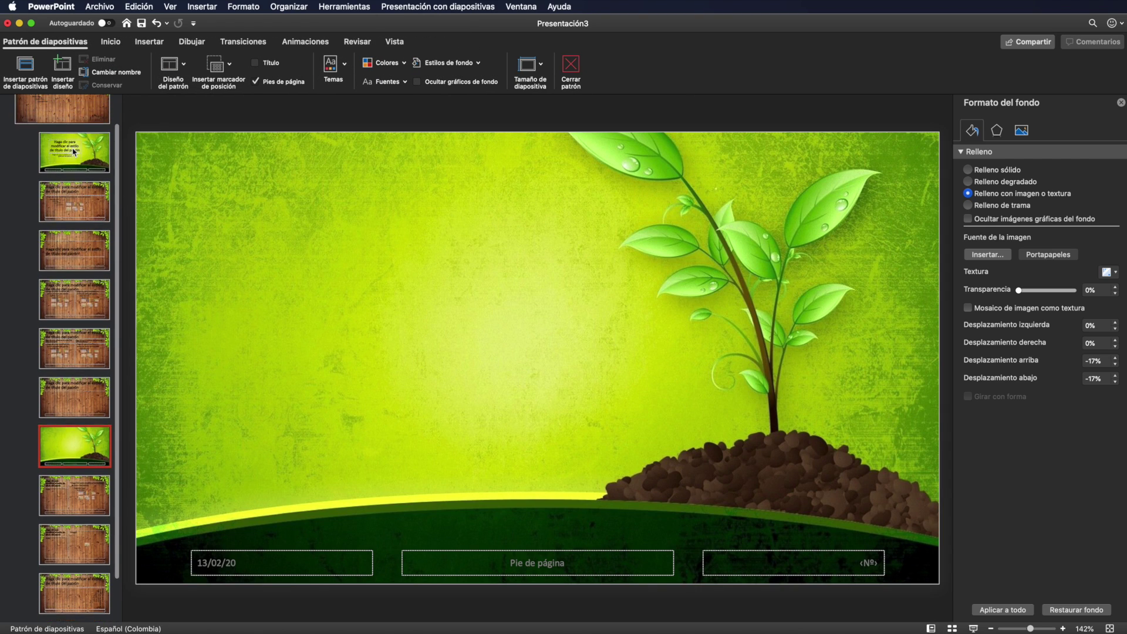
scroll(30, 128, up, 1)
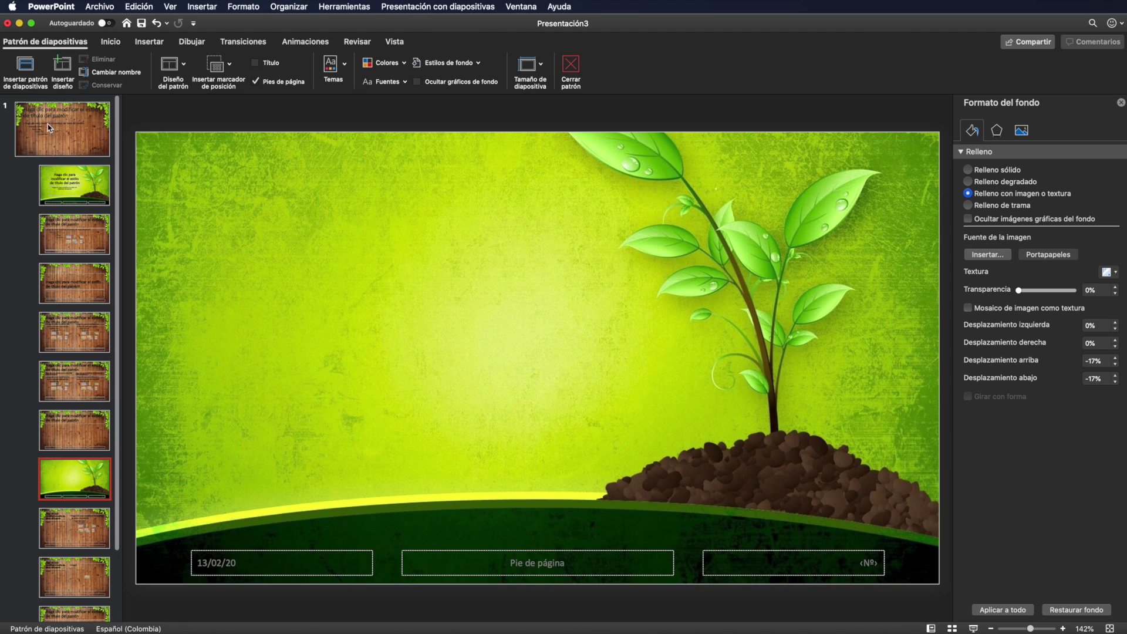
click(50, 128)
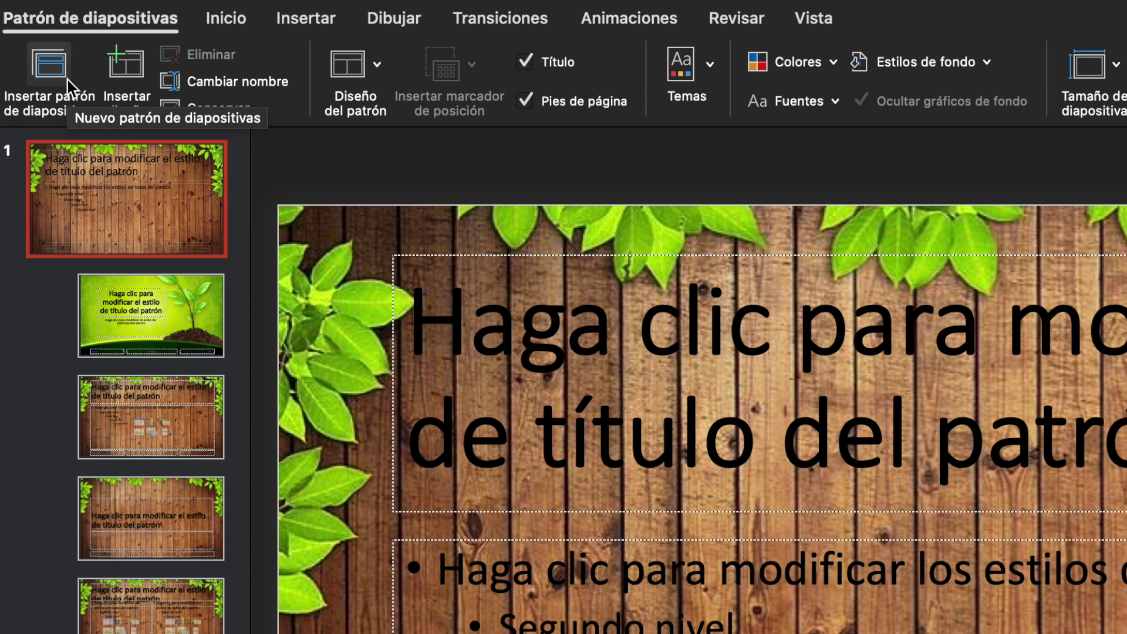
Step: Insert a new plain white slide master after it and scroll through its layouts
click(45, 76)
scroll(108, 496, down, 5)
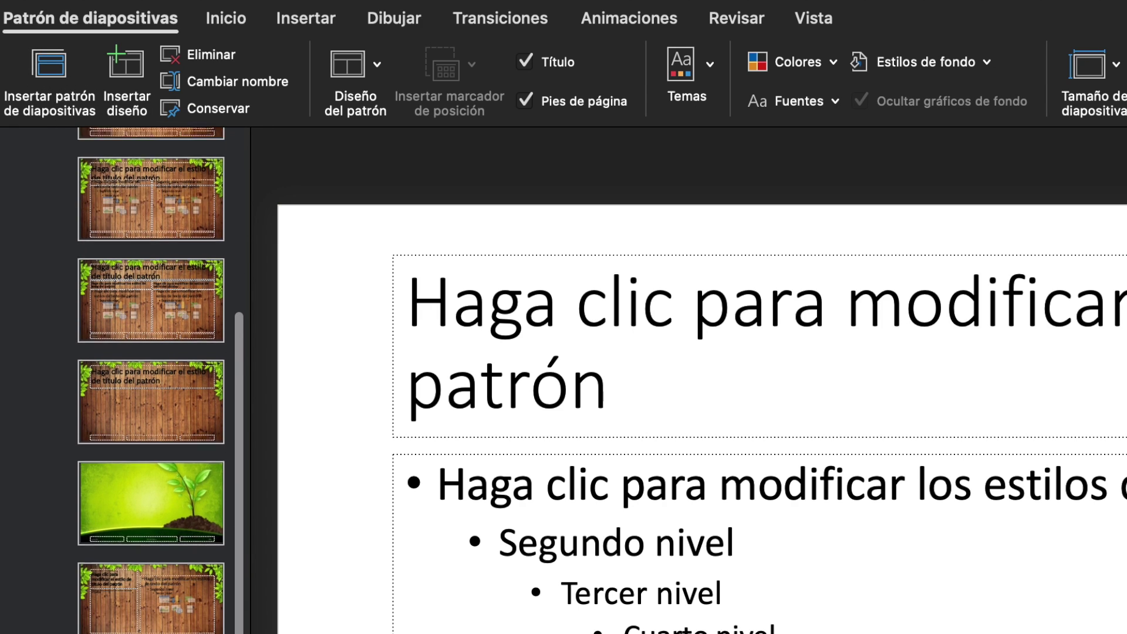
scroll(150, 380, down, 3)
scroll(151, 380, down, 3)
scroll(151, 380, down, 3)
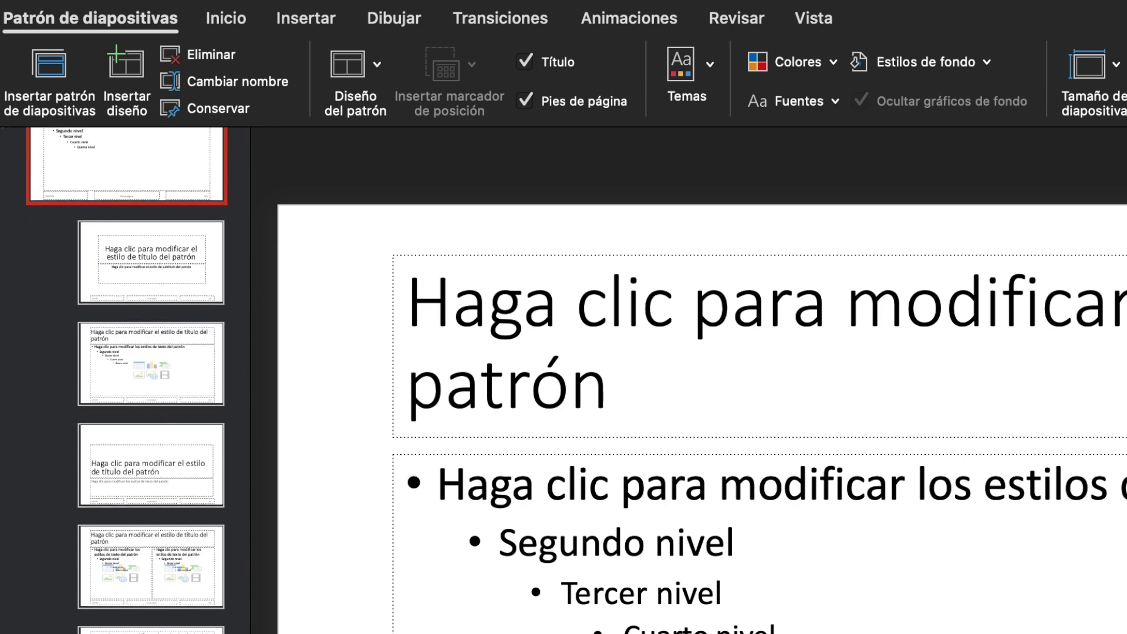
scroll(151, 381, up, 10)
scroll(115, 622, up, 10)
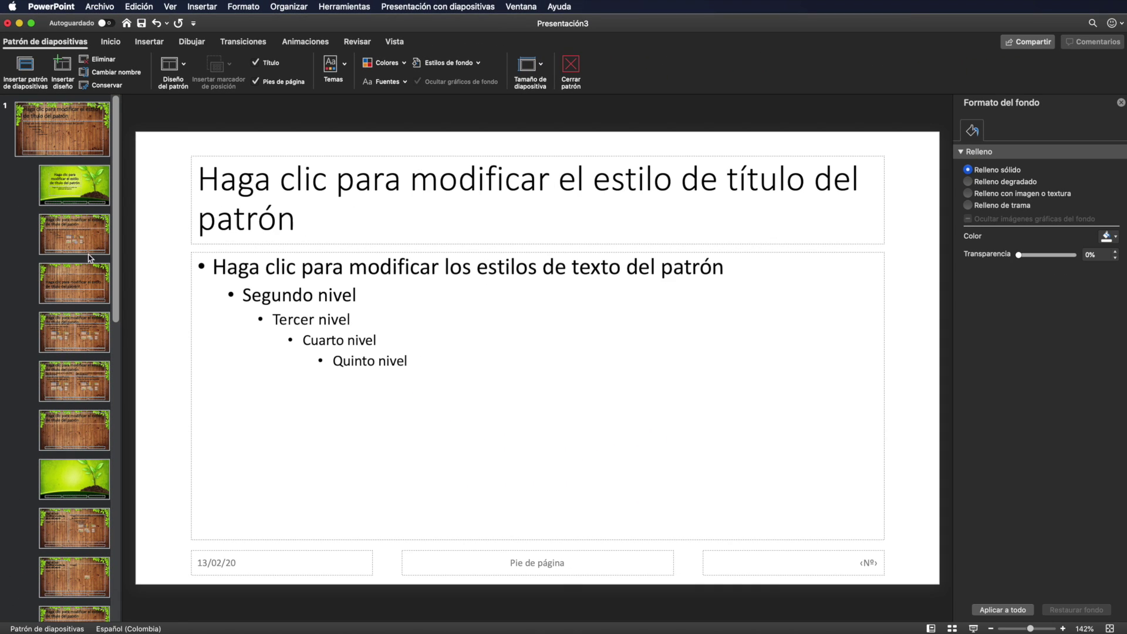
Step: Insert a third blank slide master, then close Master view to return to the three-slide presentation
scroll(89, 258, down, 10)
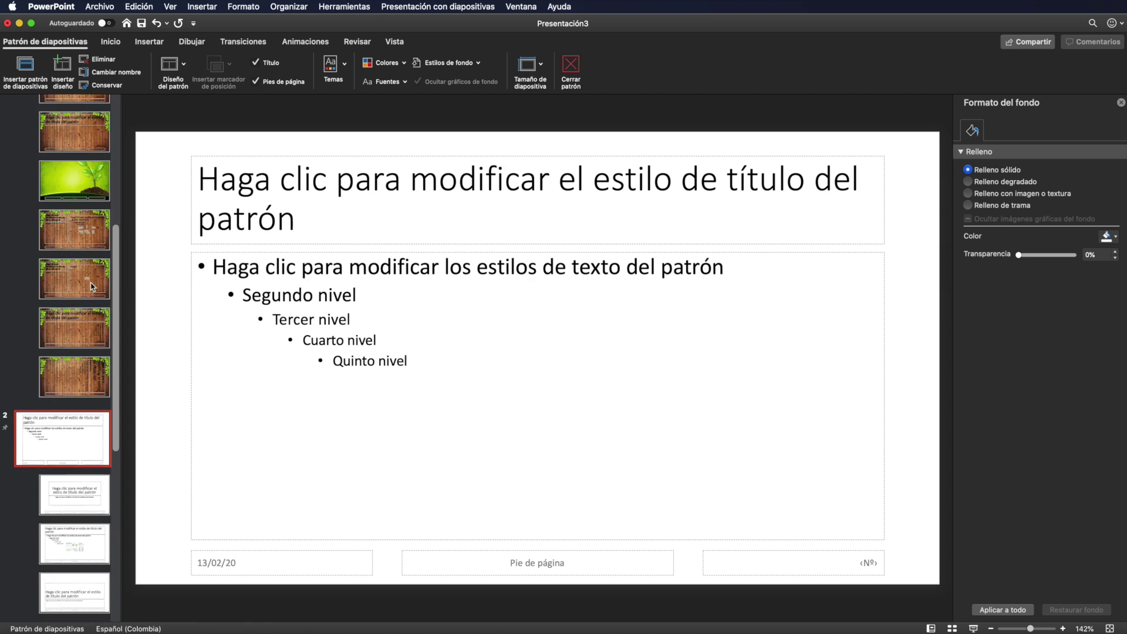
scroll(92, 359, down, 3)
scroll(71, 444, down, 2)
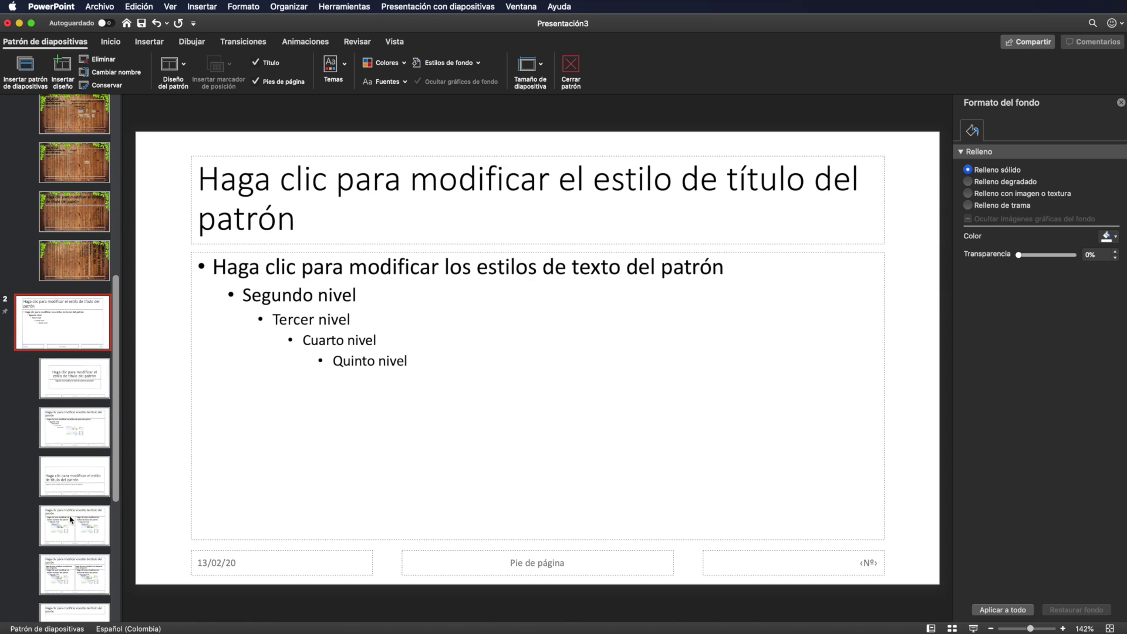
scroll(69, 406, up, 1)
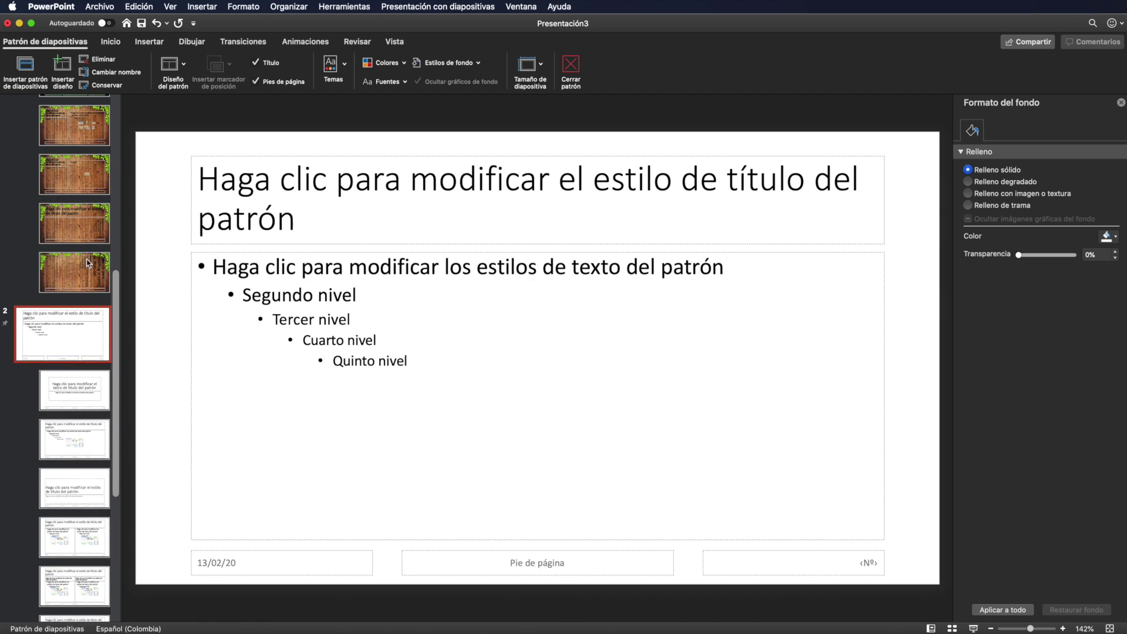
click(24, 65)
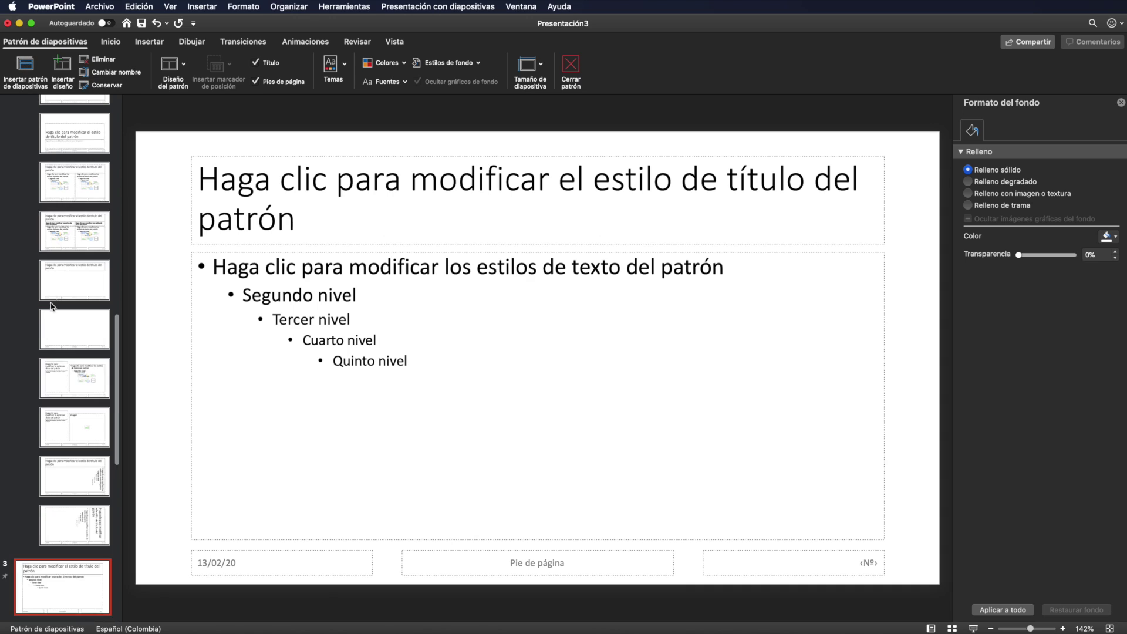
scroll(24, 305, down, 5)
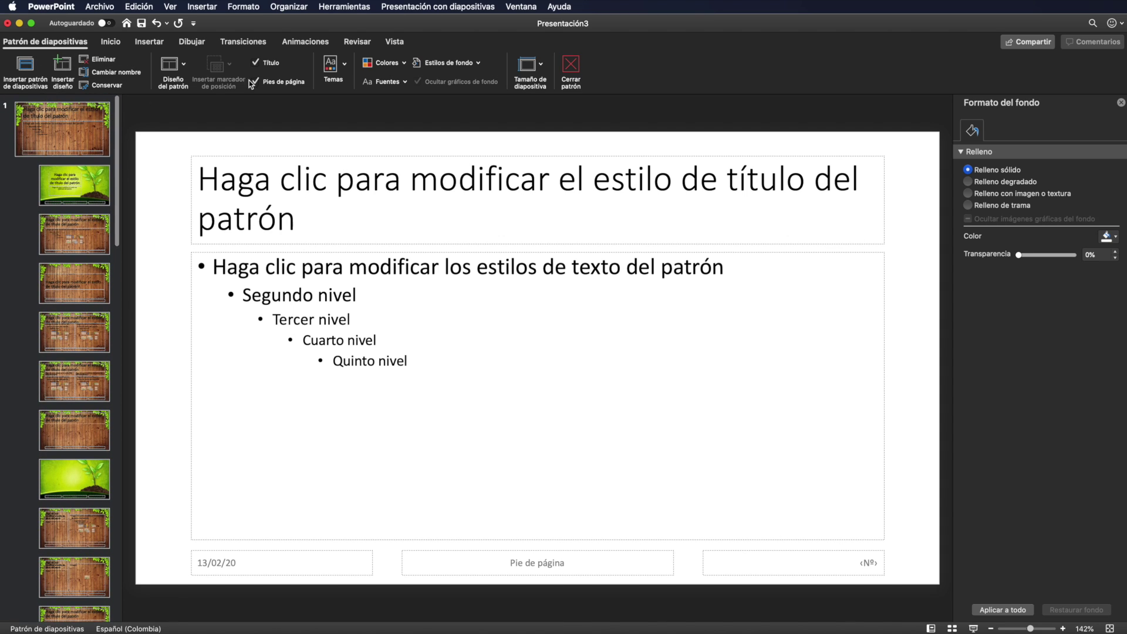
click(571, 71)
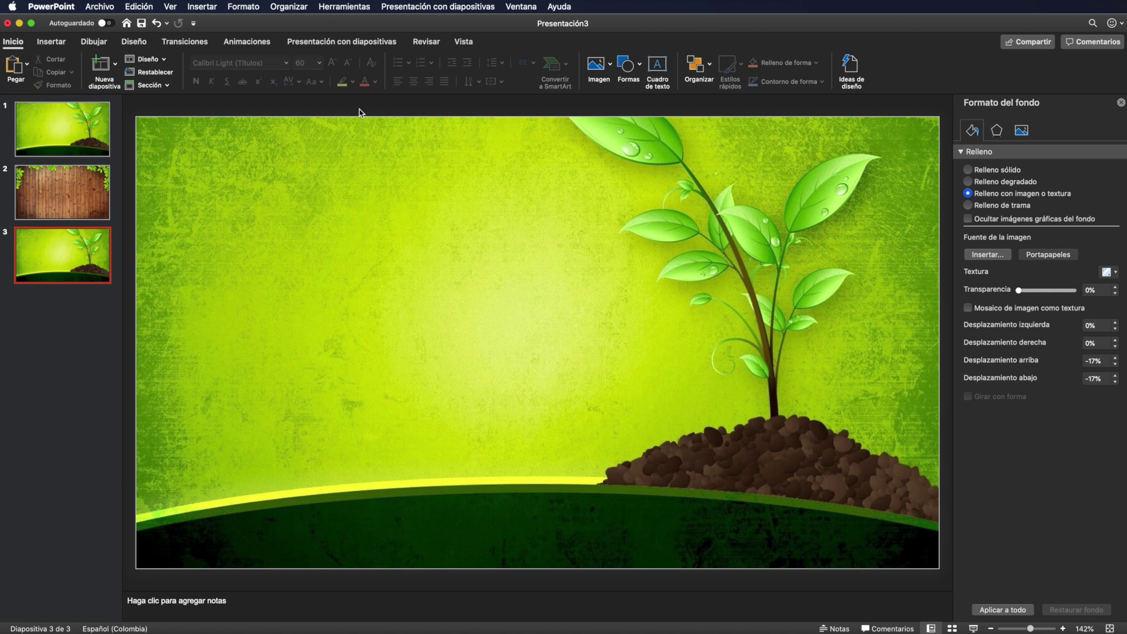
Step: Browse the New Slide layouts: the wooden-and-green Office Theme sets plus two plain white custom masters
click(116, 69)
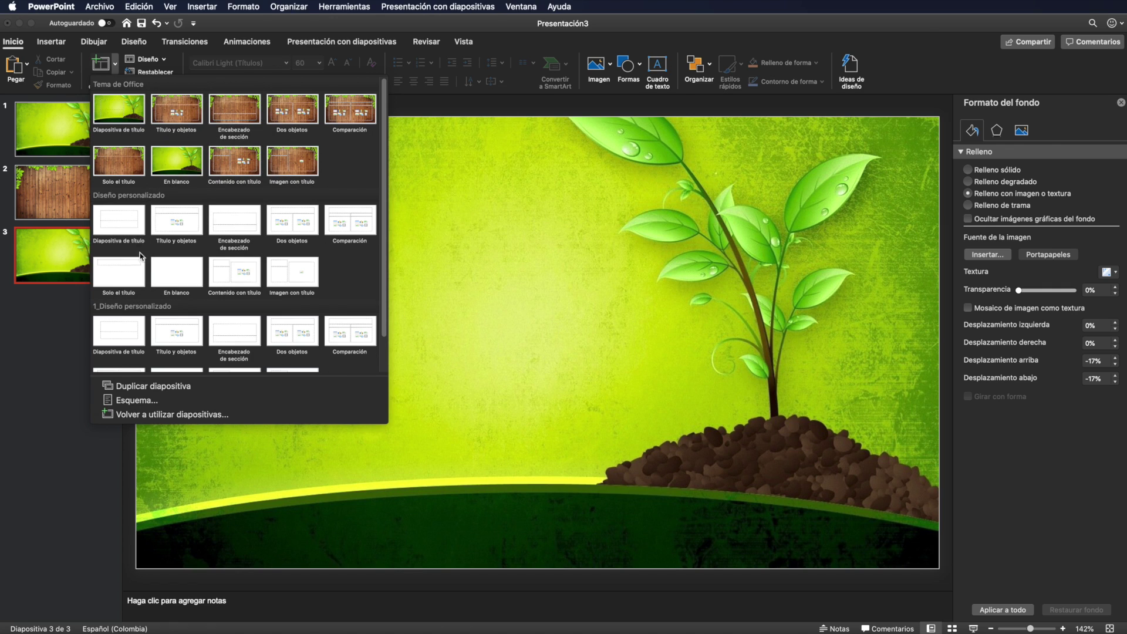
scroll(213, 239, down, 2)
scroll(213, 239, up, 2)
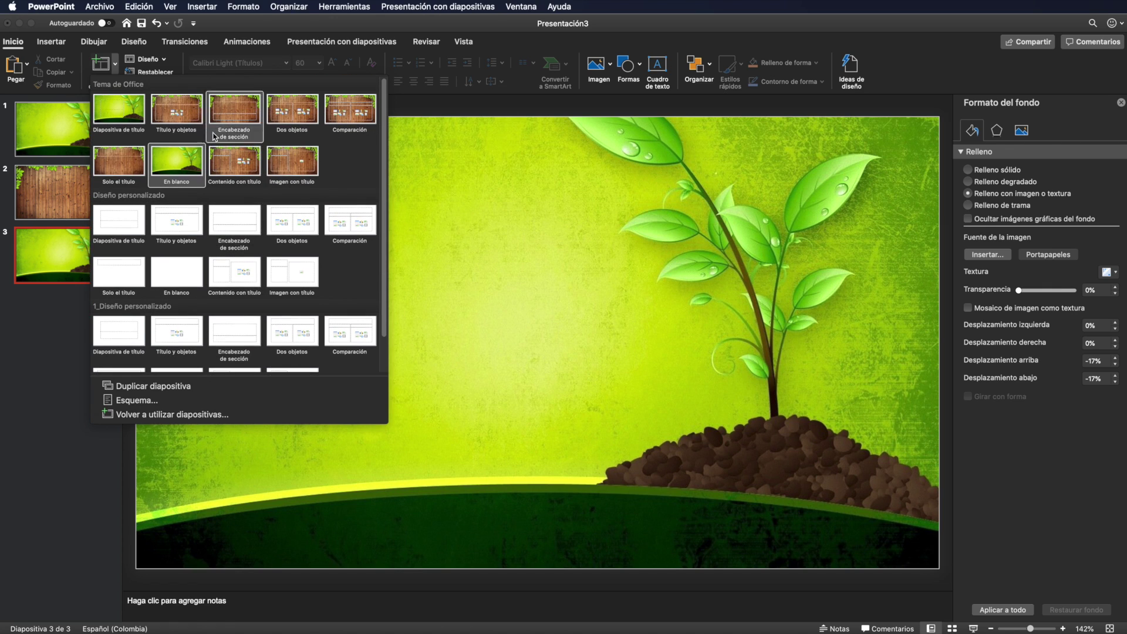